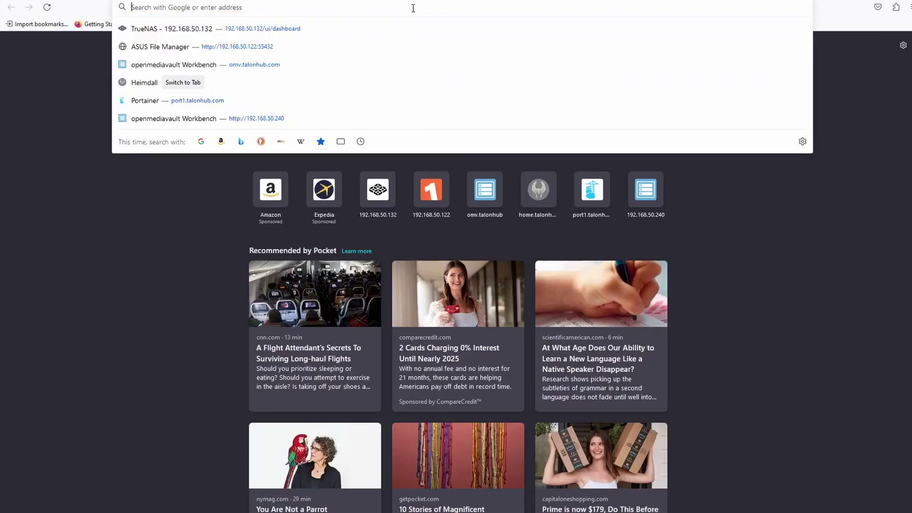
# Step: Search Google for 'truenas' and open the official TrueNAS homepage at truenas.com
pyautogui.write('truenas')
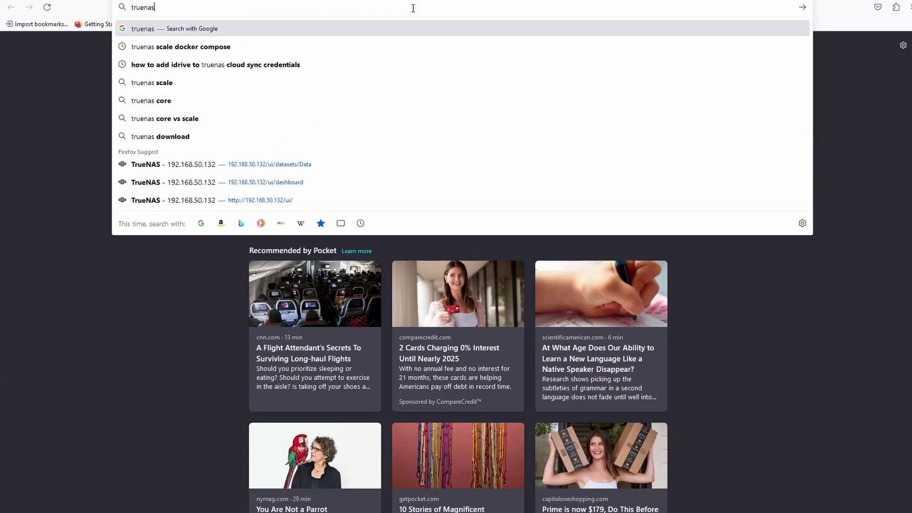
pyautogui.press('Return')
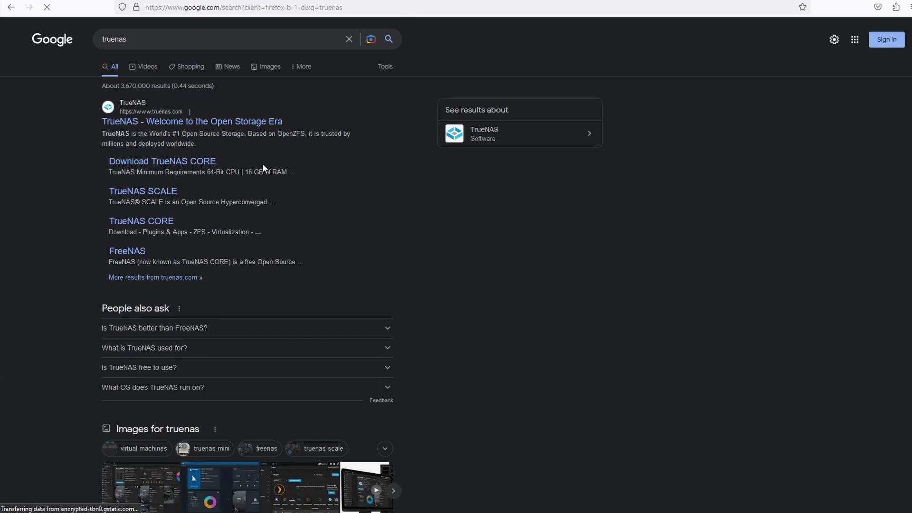
pyautogui.click(266, 123)
pyautogui.scroll(-3, 447, 227)
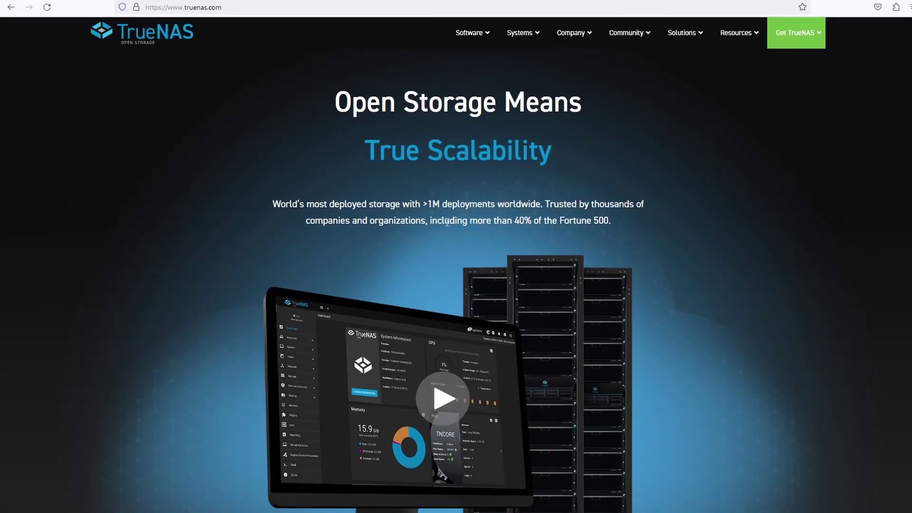
pyautogui.scroll(3, 522, 233)
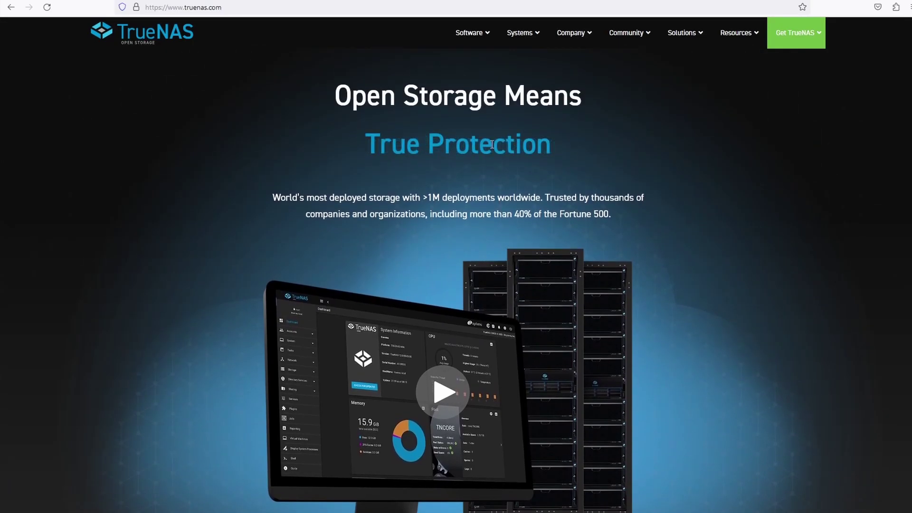
pyautogui.moveTo(487, 33)
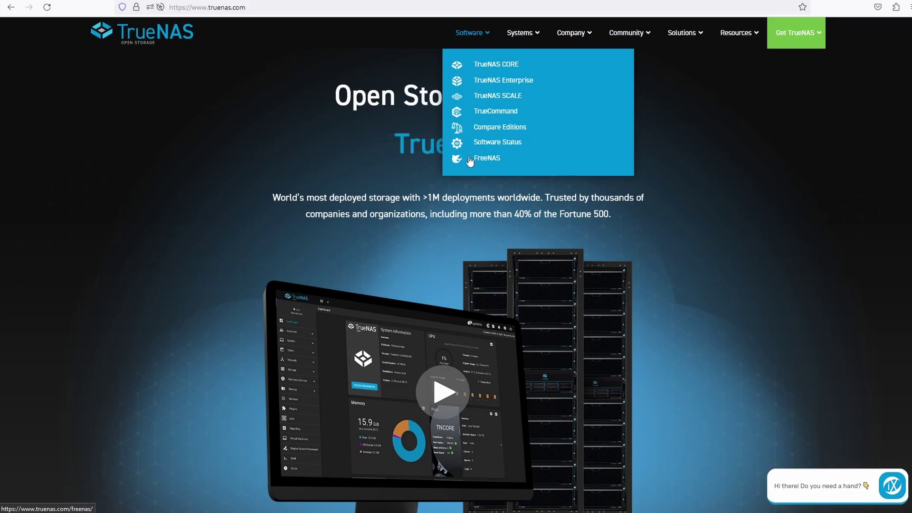
# Step: Go to the NAS at 192.168.50.132 and log in with the admin password
pyautogui.click(266, 8)
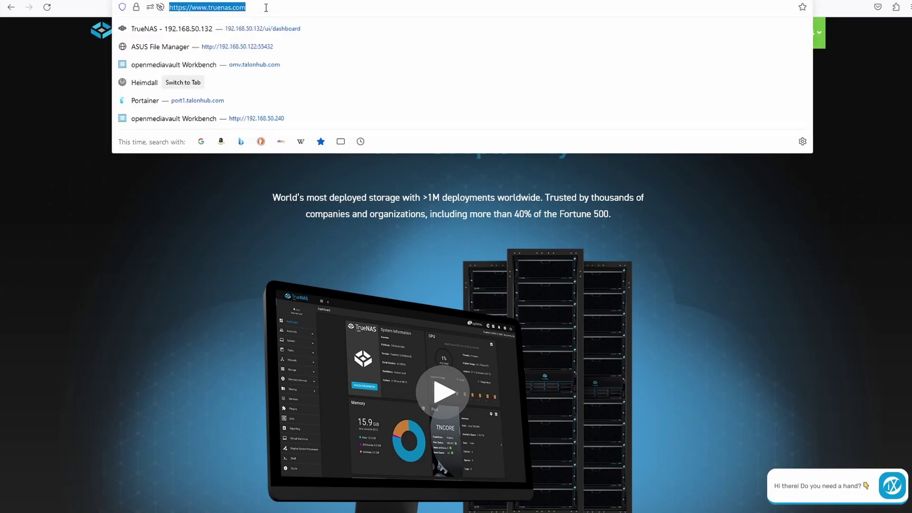
pyautogui.write('192.168.')
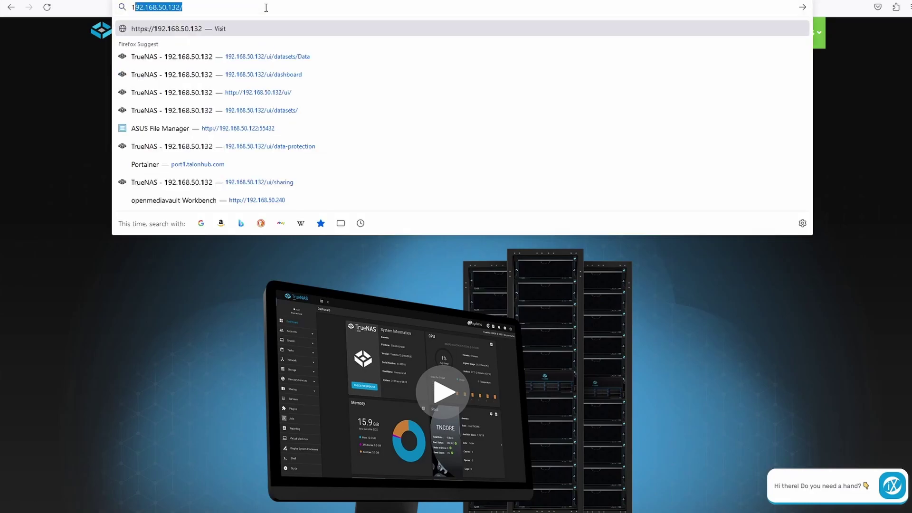
pyautogui.write('50.132')
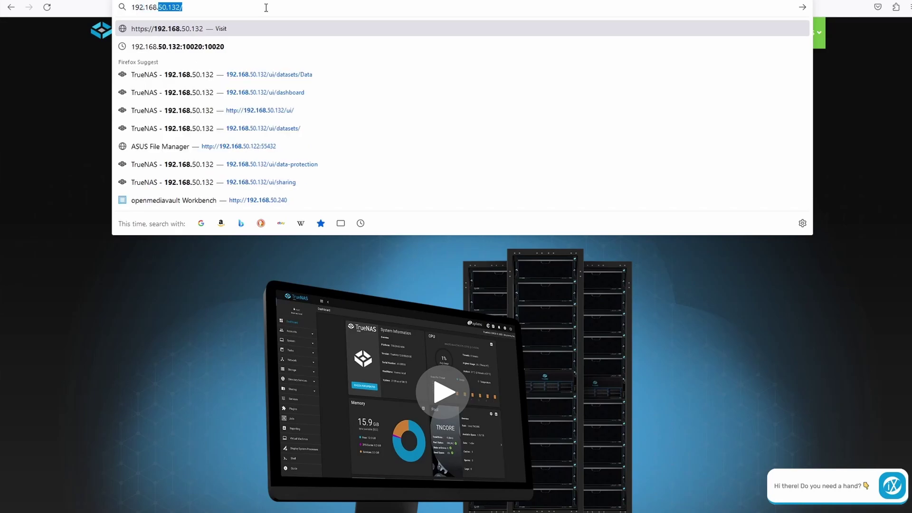
pyautogui.press('Return')
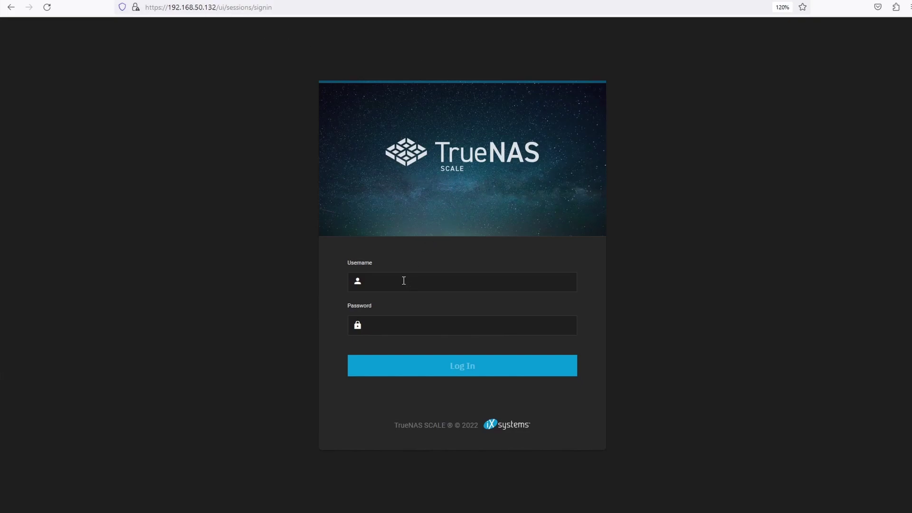
pyautogui.write('admi***')
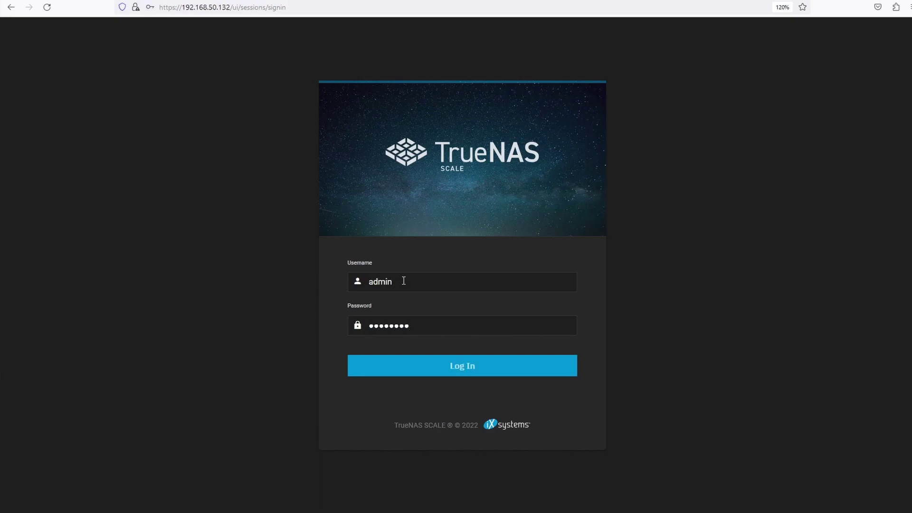
pyautogui.press('Return')
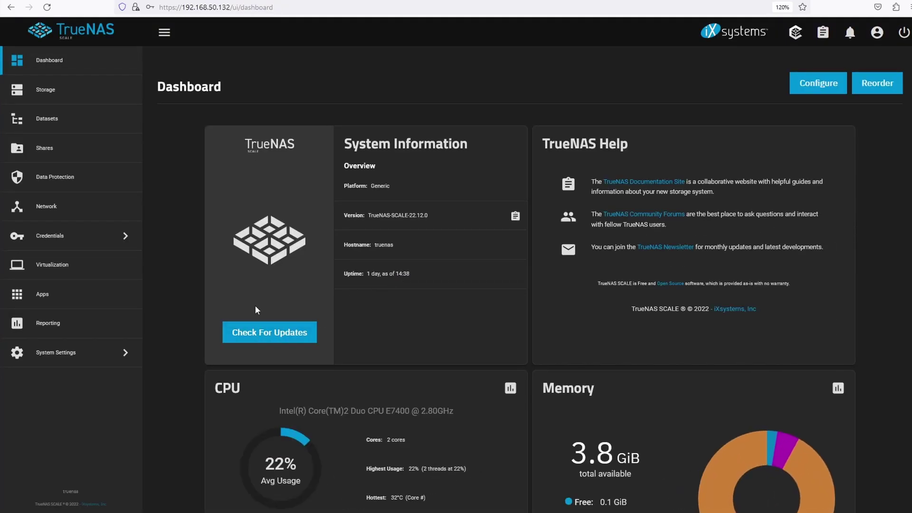
# Step: Browse the Available Applications catalogue on the Apps page
pyautogui.click(61, 296)
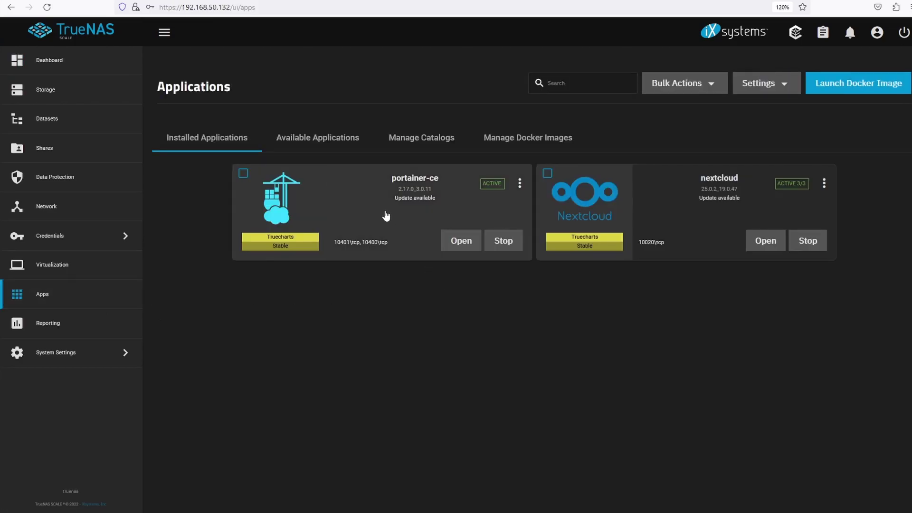
pyautogui.click(332, 141)
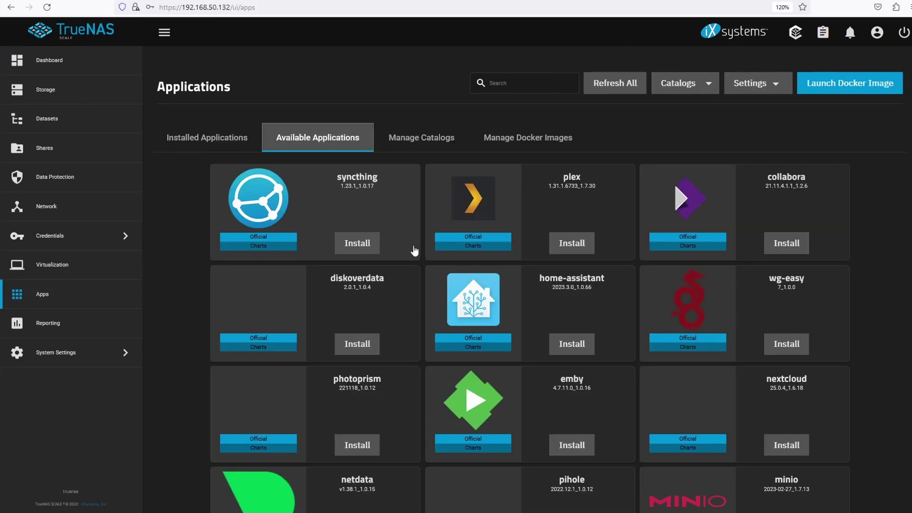
pyautogui.scroll(-10, 576, 234)
pyautogui.scroll(10, 581, 243)
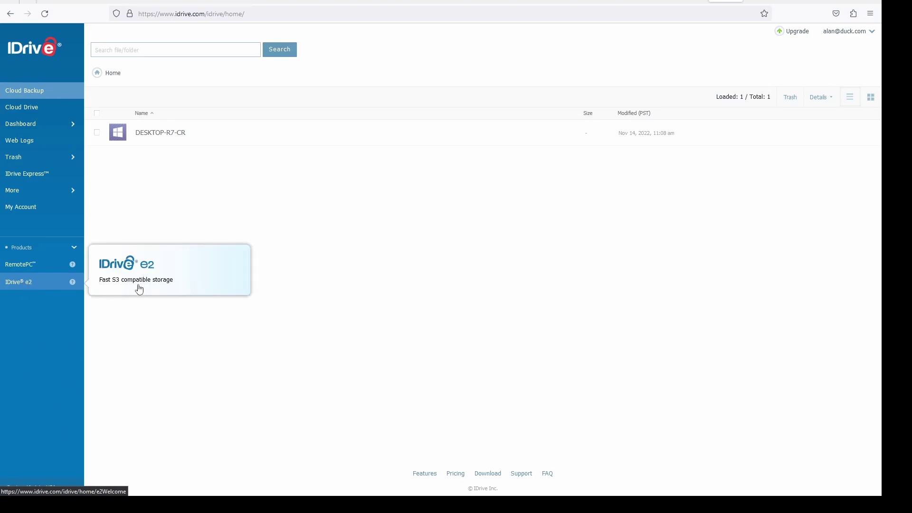
# Step: Sign in to IDrive e2, solving the traffic-light captcha, to reach the empty dashboard
pyautogui.click(52, 288)
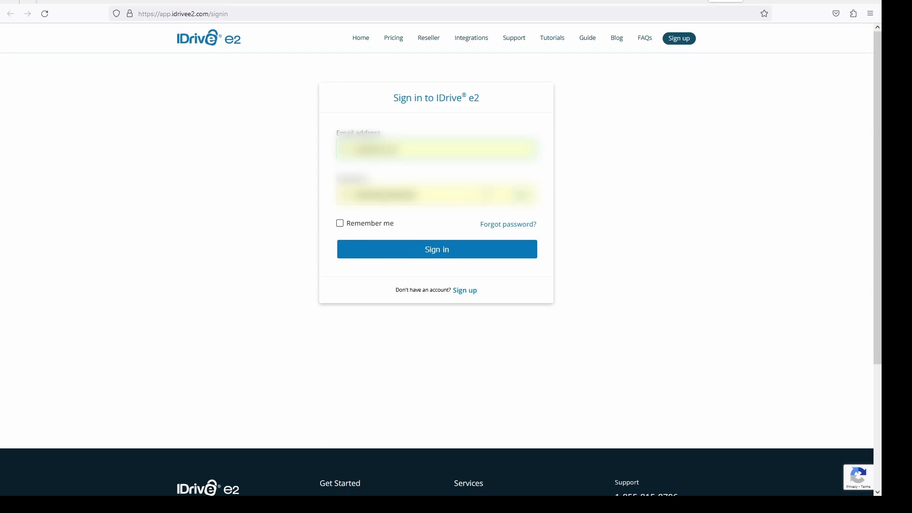
pyautogui.click(444, 252)
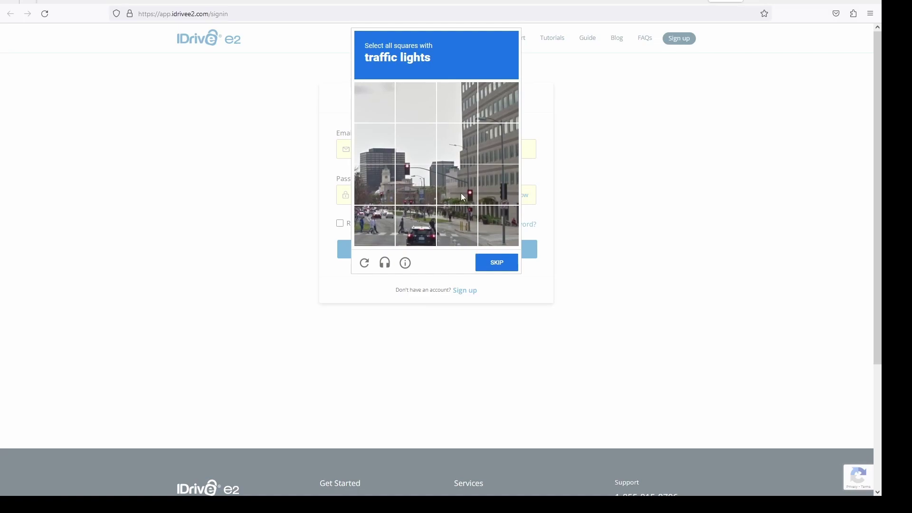
pyautogui.click(392, 199)
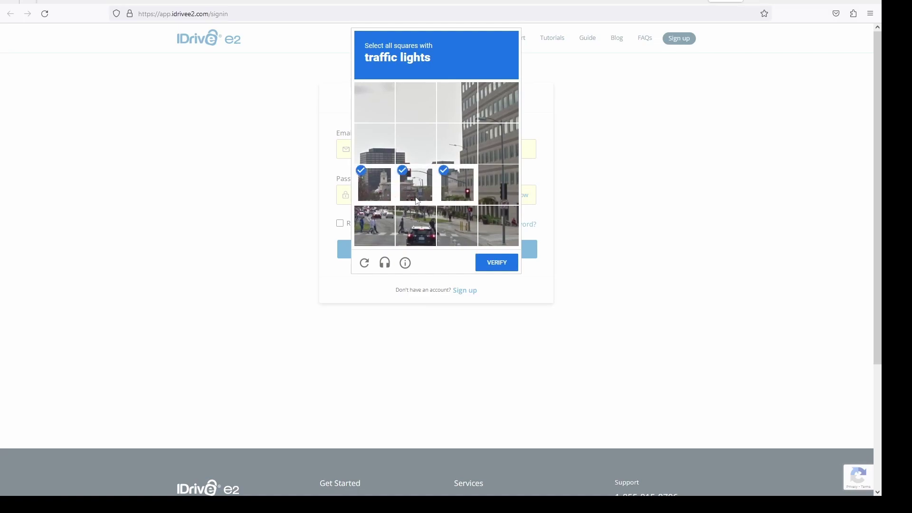
pyautogui.click(504, 198)
pyautogui.click(498, 264)
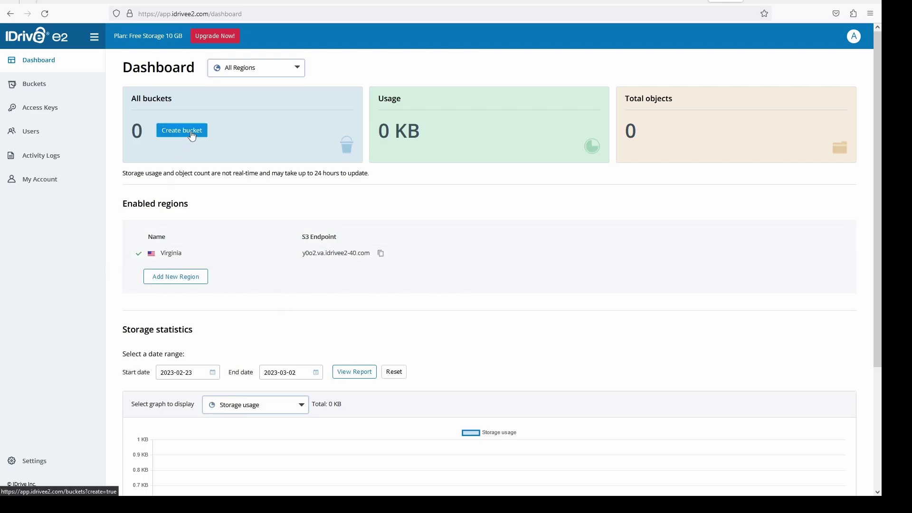
# Step: Create a private Virginia bucket, correcting its name from TrueNAS to lowercase truenas
pyautogui.click(192, 137)
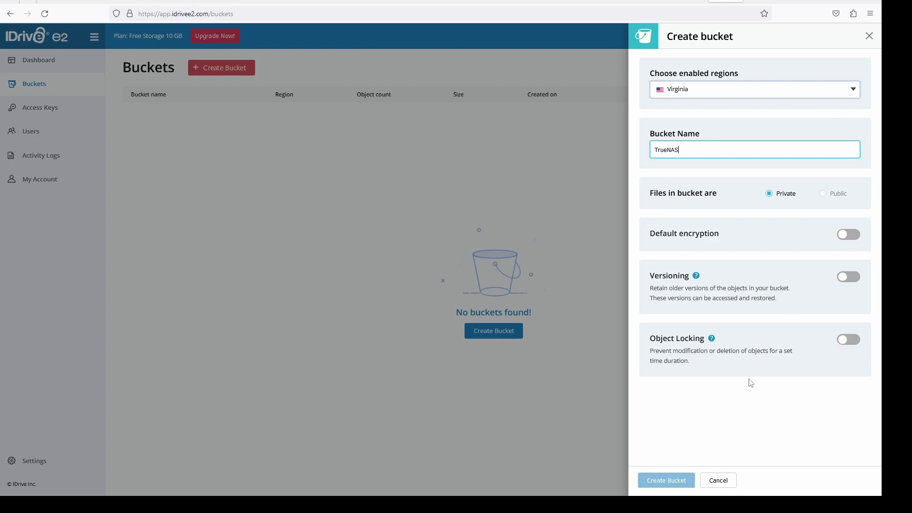
pyautogui.click(845, 240)
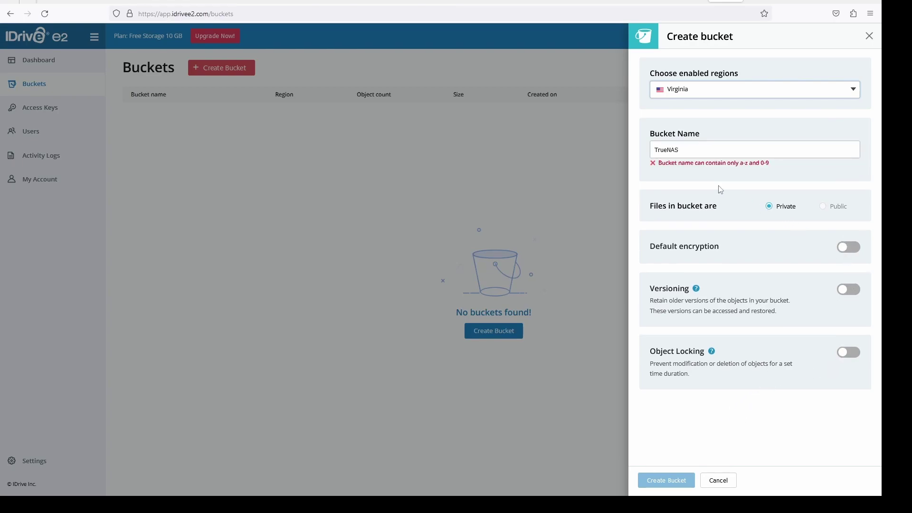
pyautogui.click(703, 156)
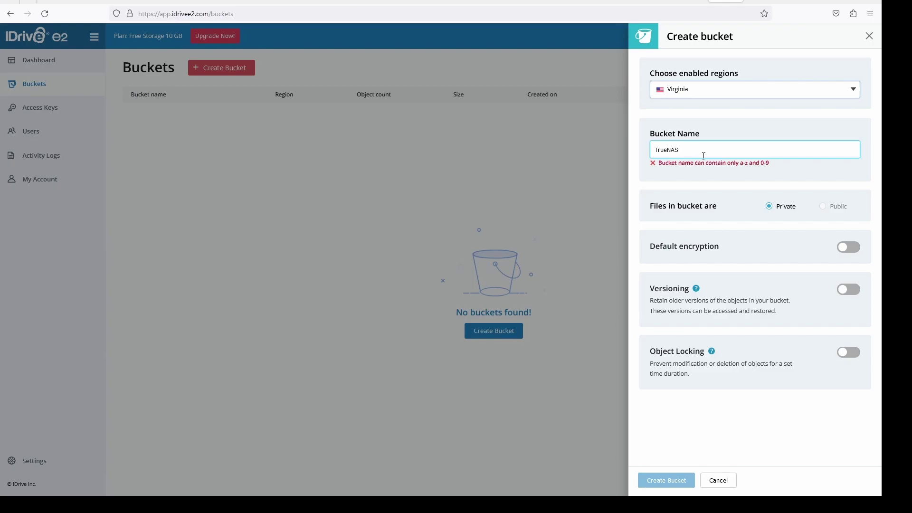
pyautogui.moveTo(712, 152); pyautogui.dragTo(627, 151)
pyautogui.write('truenas')
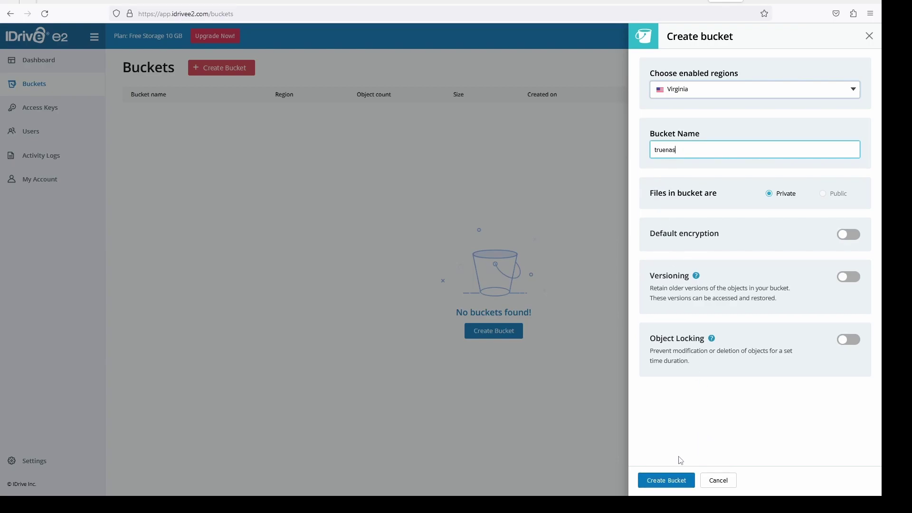
pyautogui.click(668, 481)
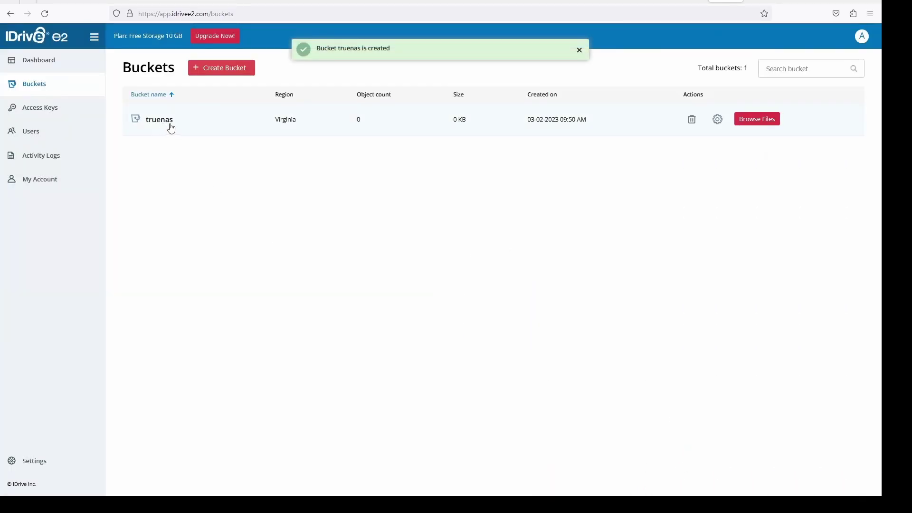
# Step: Create a read/write access key named truenas restricted to the truenas bucket
pyautogui.click(53, 115)
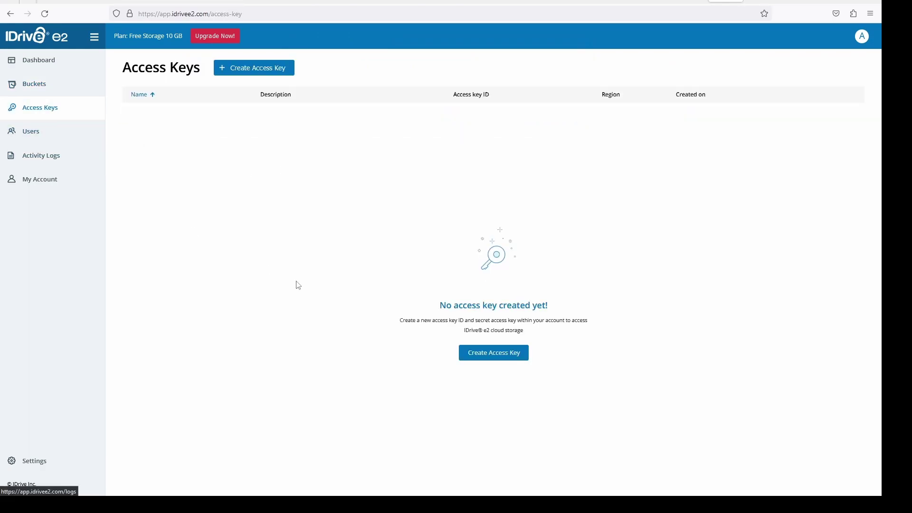
pyautogui.click(509, 354)
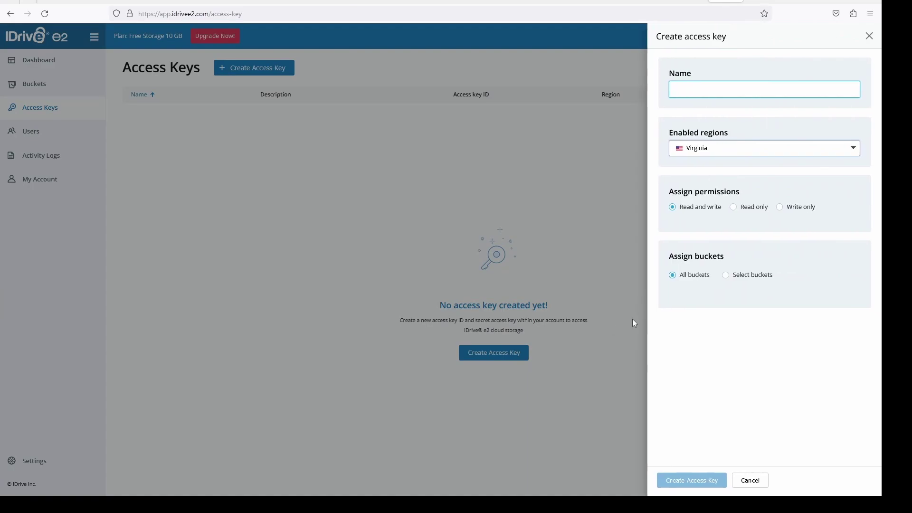
pyautogui.click(712, 93)
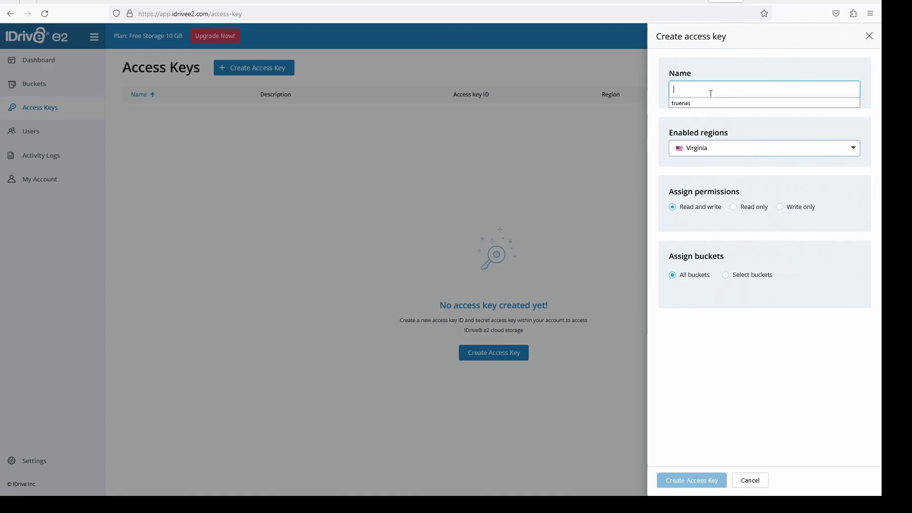
pyautogui.click(698, 103)
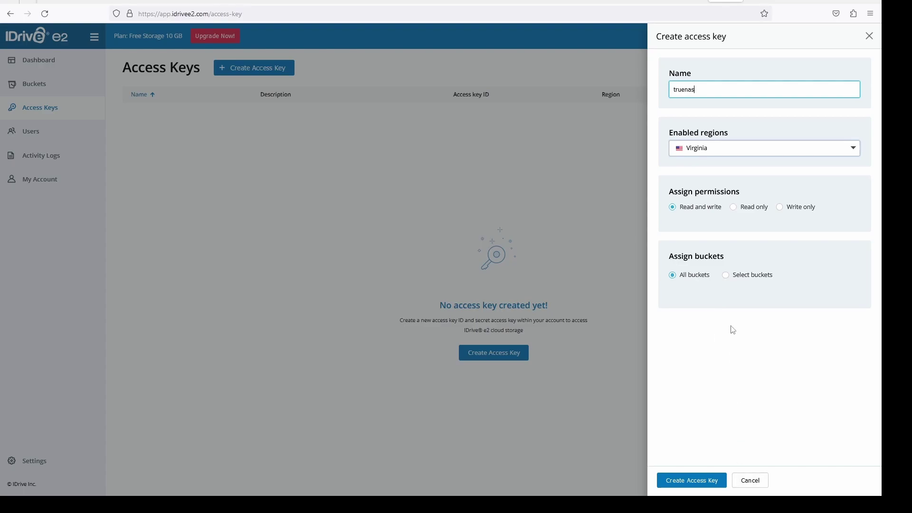
pyautogui.click(728, 280)
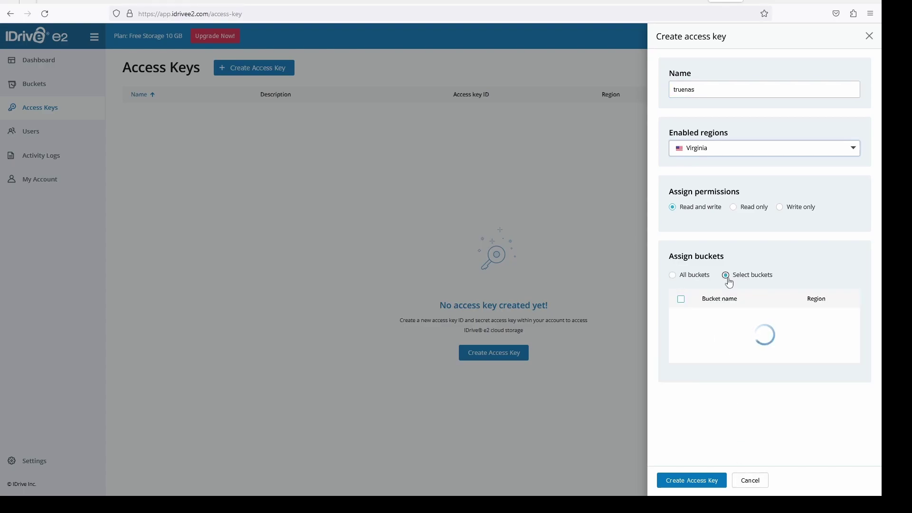
pyautogui.click(683, 318)
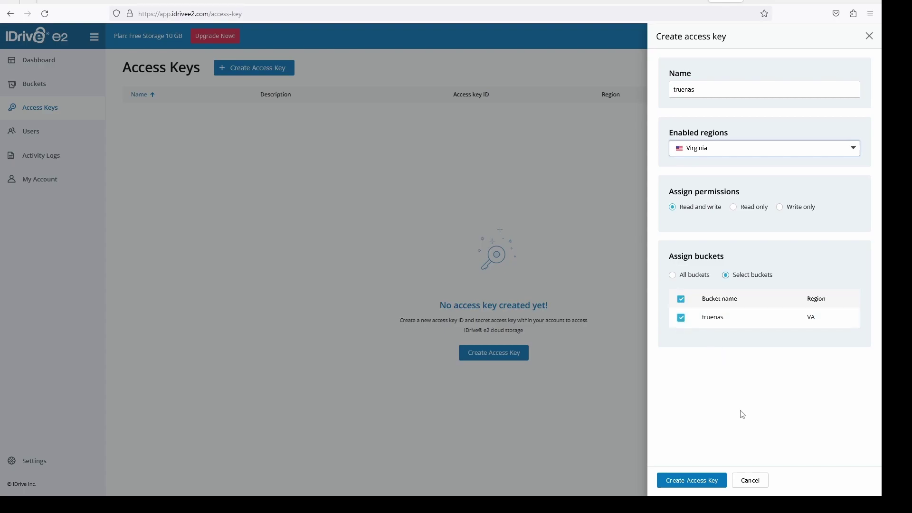
pyautogui.click(713, 484)
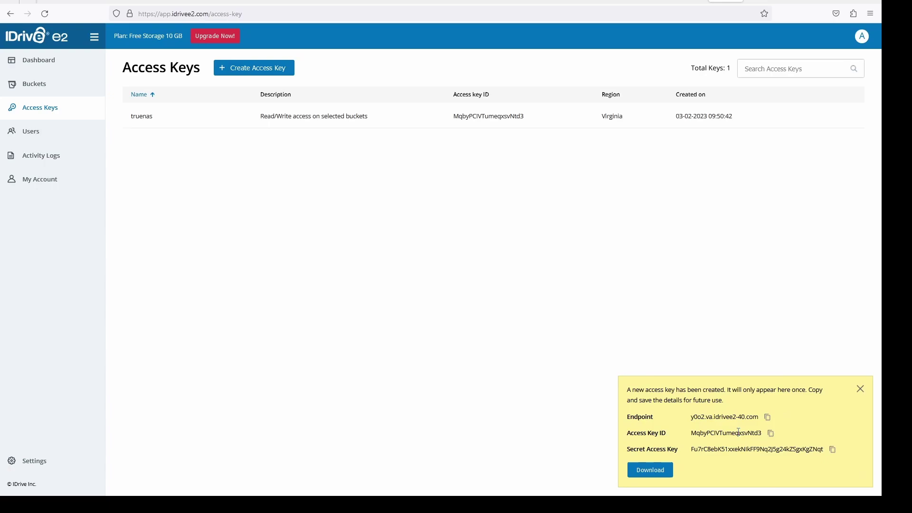
# Step: Download the new key's details file and dismiss the access key notice
pyautogui.tripleClick(733, 375)
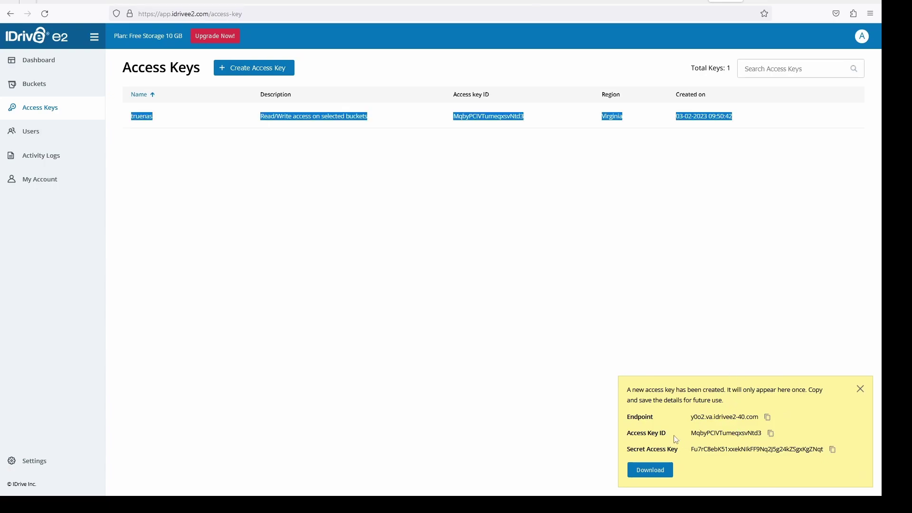
pyautogui.click(665, 470)
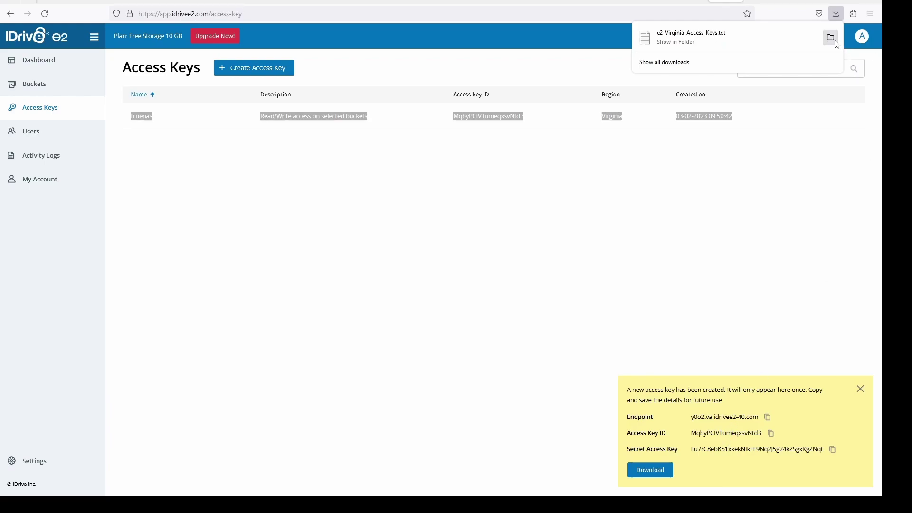
pyautogui.click(821, 137)
pyautogui.click(808, 147)
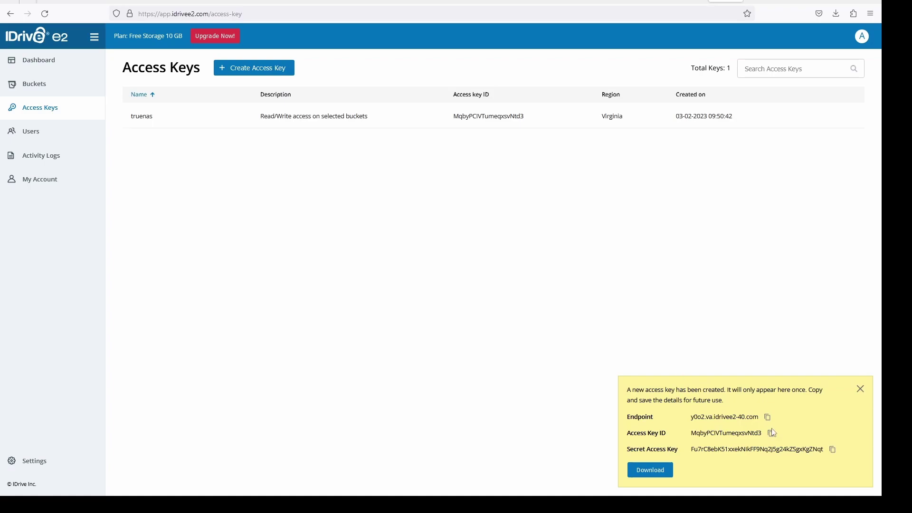
pyautogui.click(861, 389)
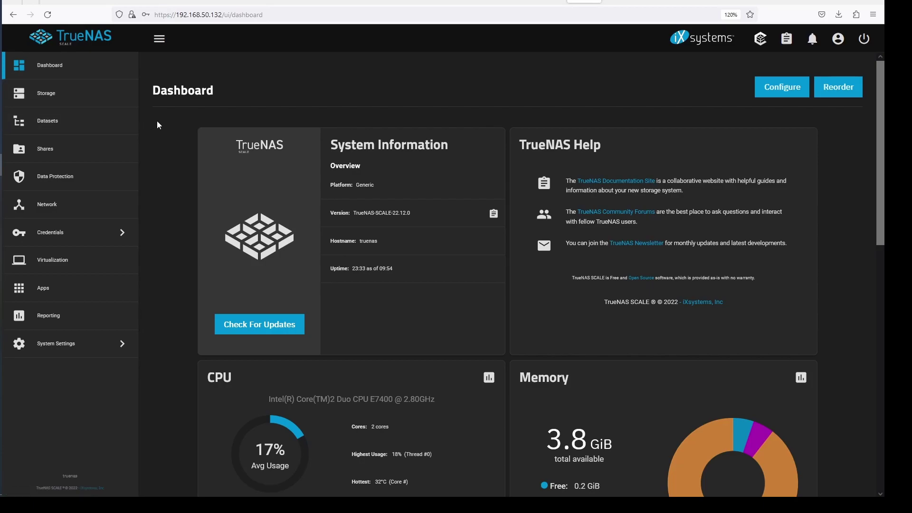
# Step: Start a new Amazon S3 cloud credential under Credentials > Backup Credentials
pyautogui.click(57, 241)
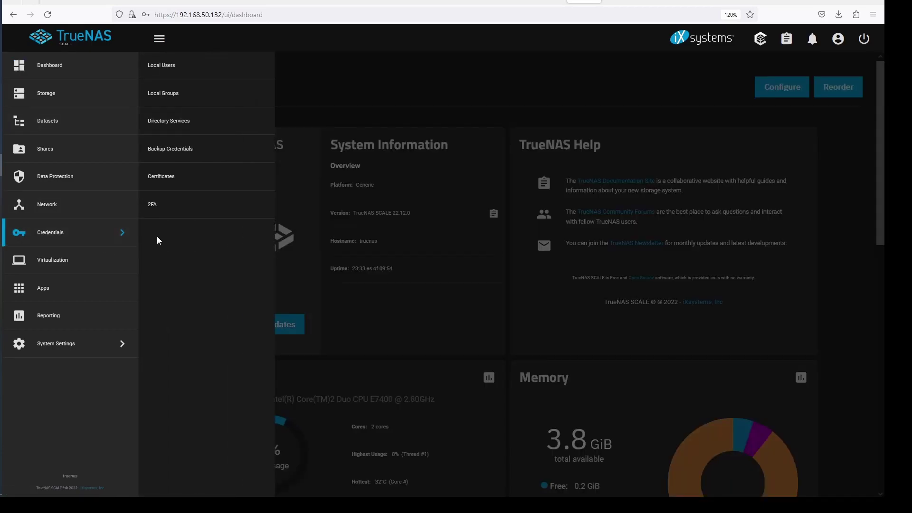
pyautogui.click(191, 150)
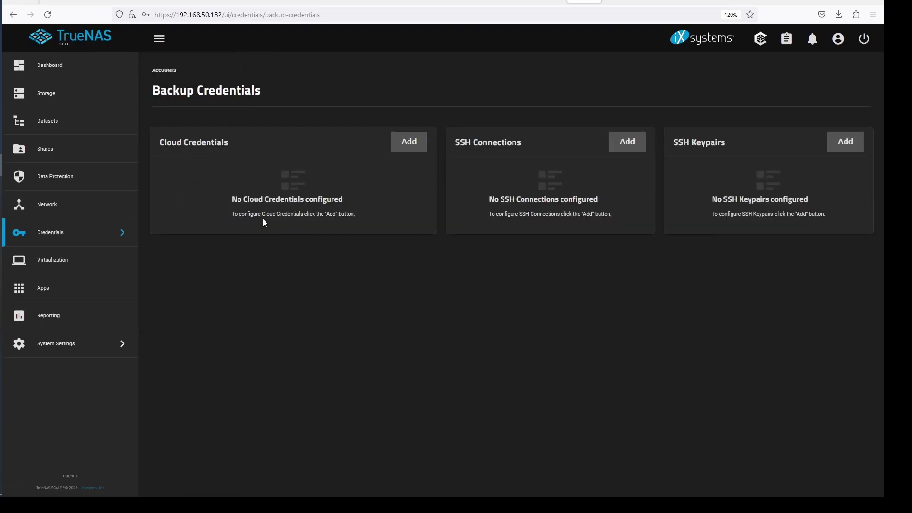
pyautogui.click(408, 145)
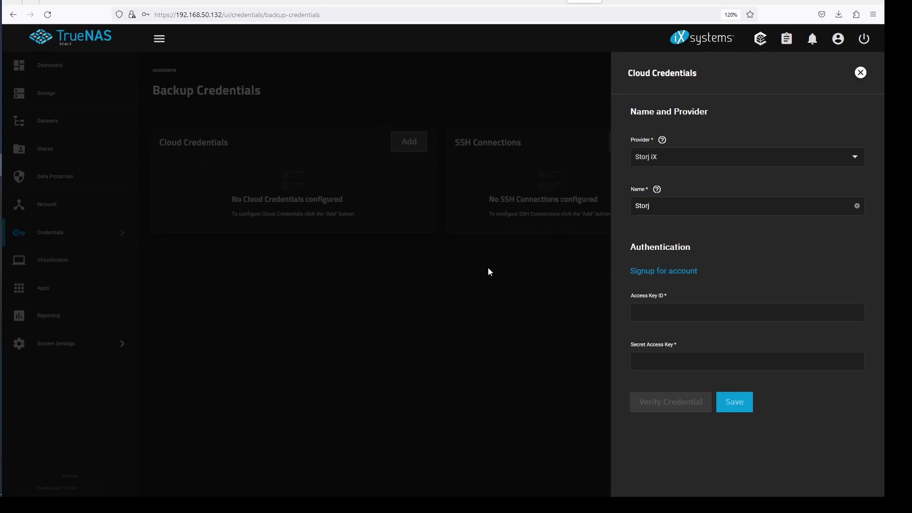
pyautogui.click(856, 157)
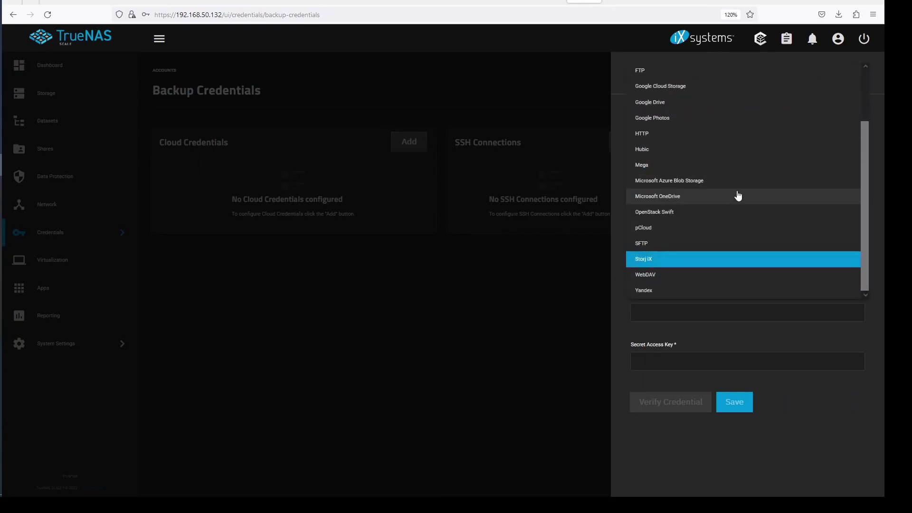
pyautogui.scroll(2, 734, 193)
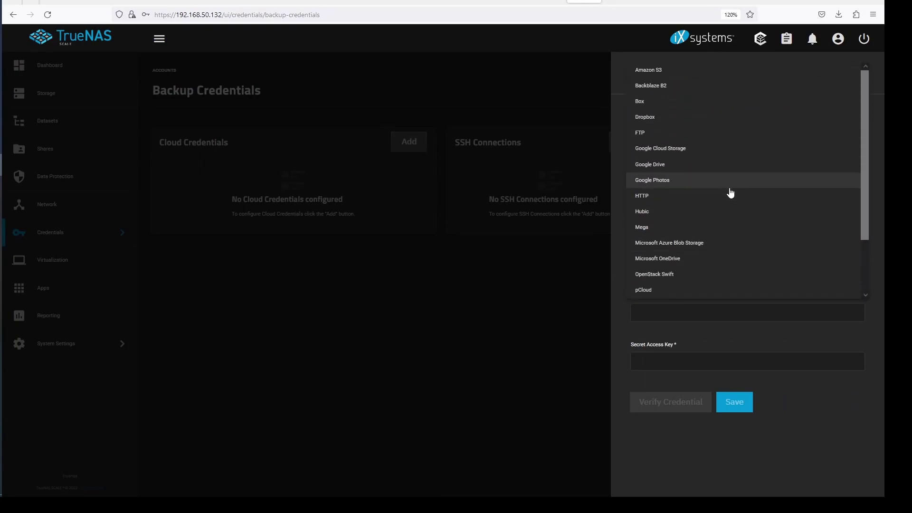
pyautogui.click(662, 72)
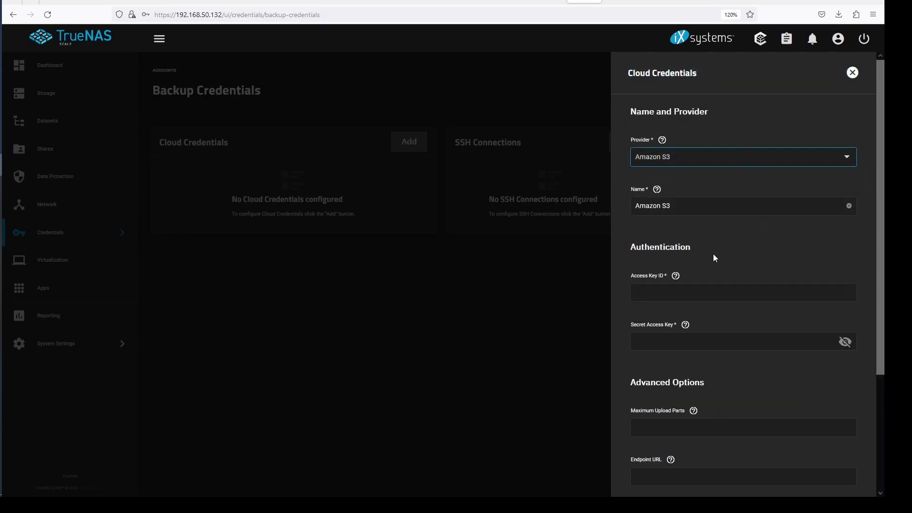
# Step: Copy the Access Key ID from the downloaded key file into the credential form
pyautogui.click(700, 293)
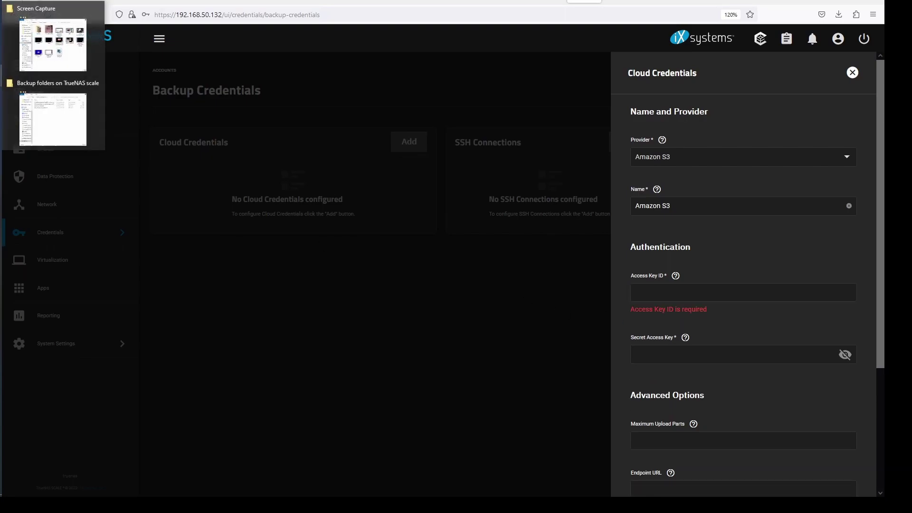
pyautogui.rightClick(2, 85)
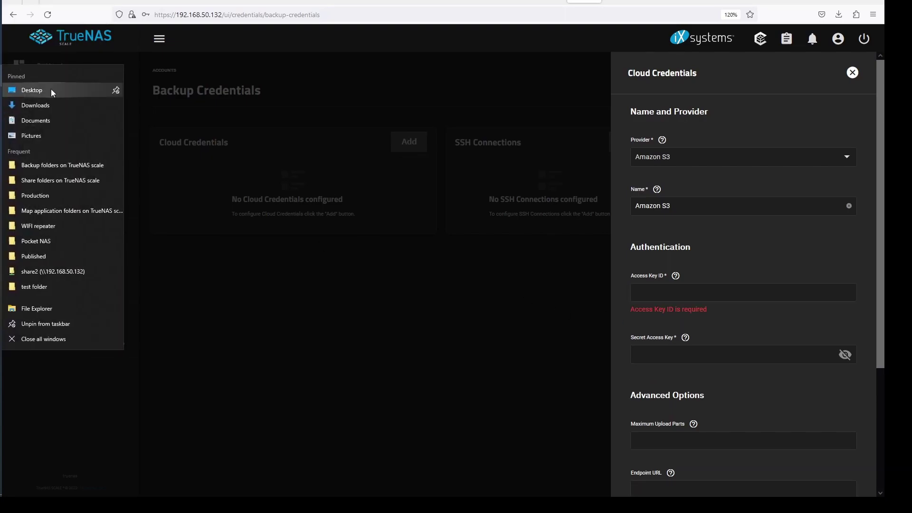
pyautogui.click(49, 104)
pyautogui.doubleClick(215, 168)
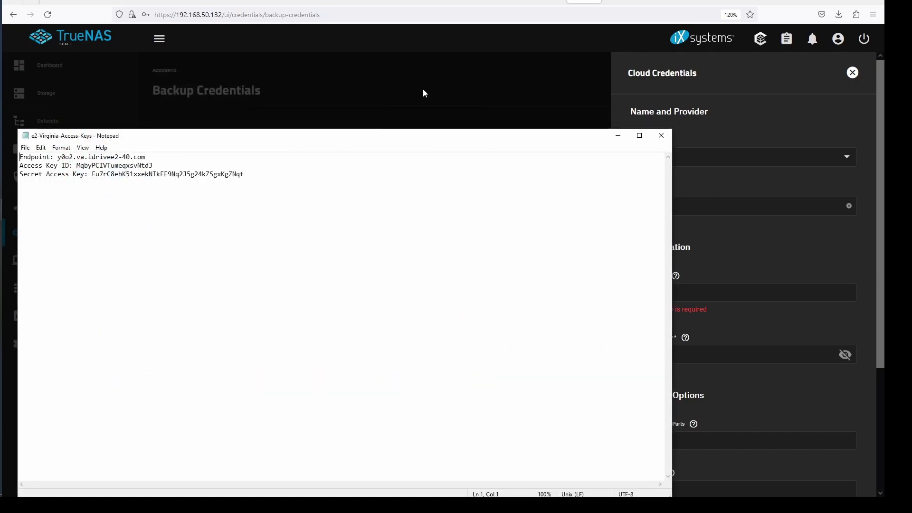
pyautogui.moveTo(154, 166); pyautogui.dragTo(79, 167)
pyautogui.hotkey('ctrl', 'c')
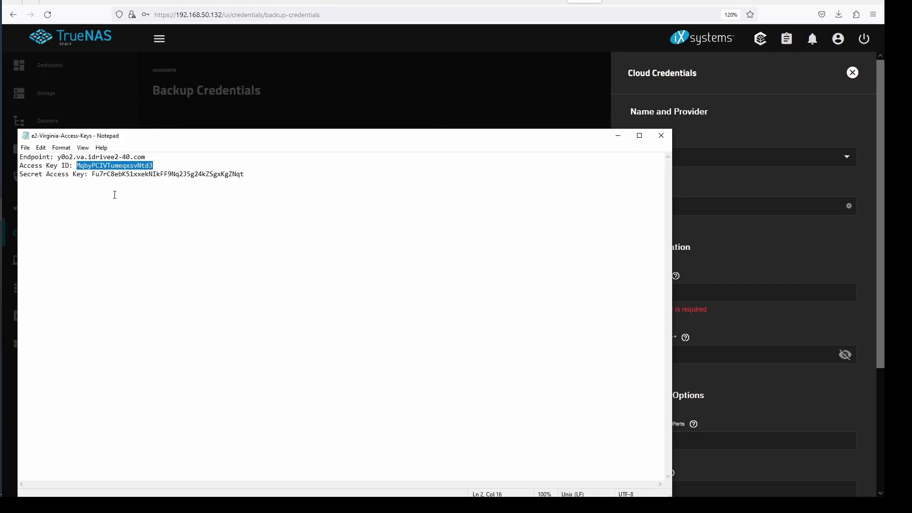
pyautogui.click(697, 184)
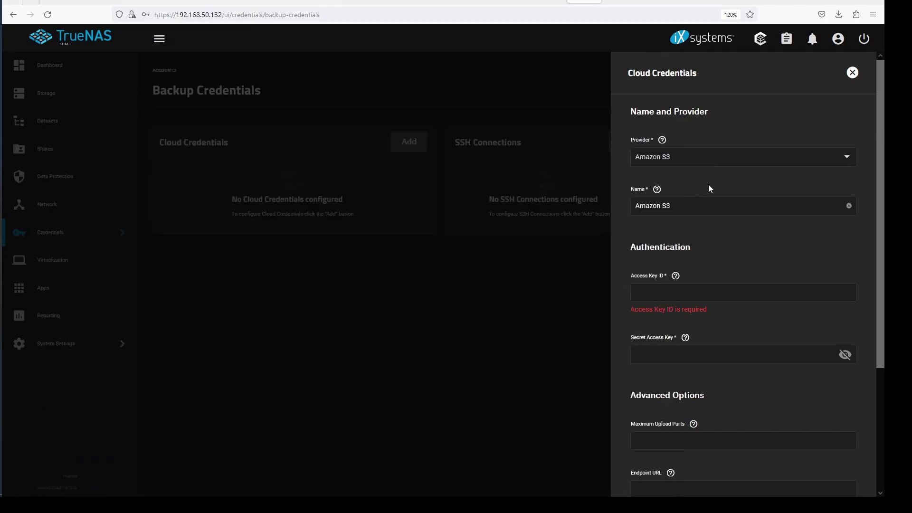
pyautogui.click(669, 291)
pyautogui.hotkey('ctrl', 'v')
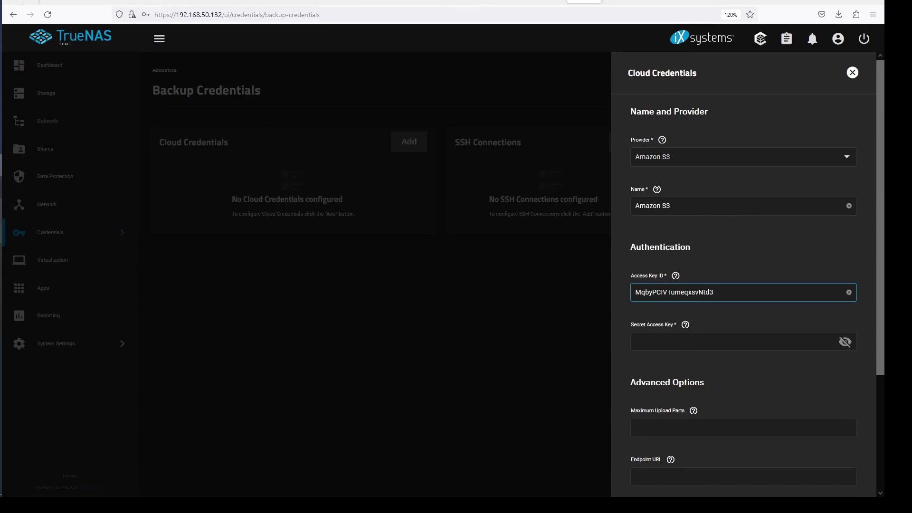
# Step: Copy the Secret Access Key from the key file into the credential form
pyautogui.moveTo(1, 210)
pyautogui.click(43, 219)
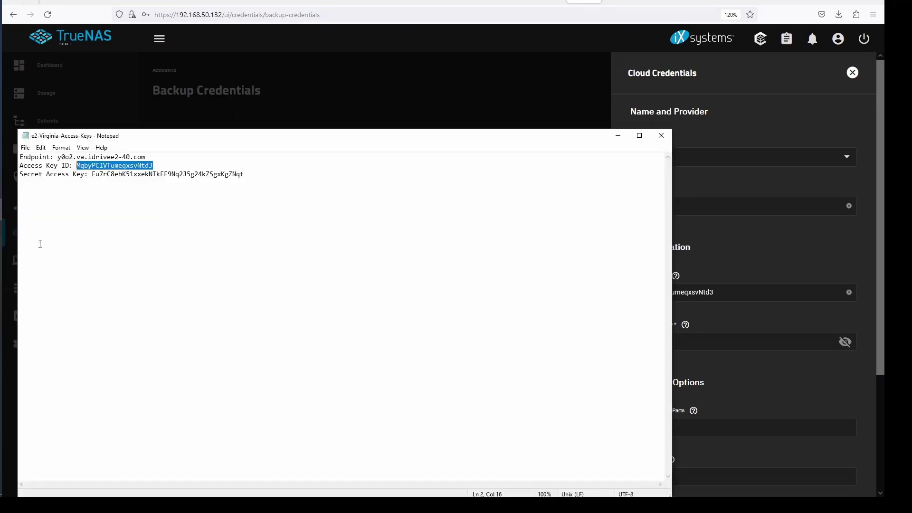
pyautogui.moveTo(245, 175); pyautogui.dragTo(93, 174)
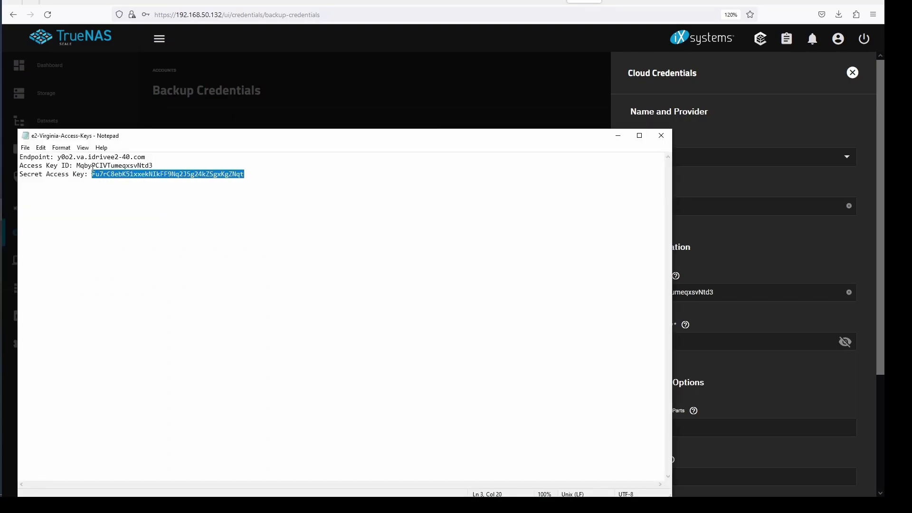
pyautogui.click(822, 257)
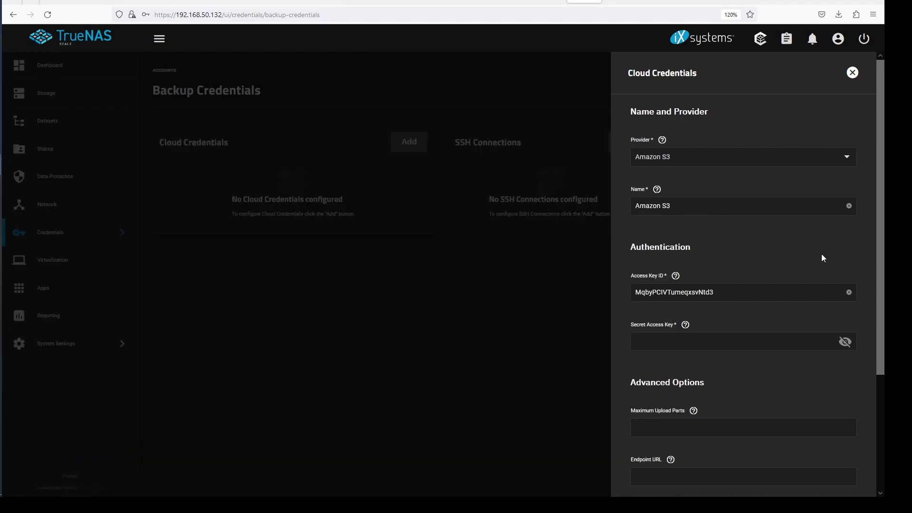
pyautogui.click(714, 342)
pyautogui.hotkey('ctrl', 'v')
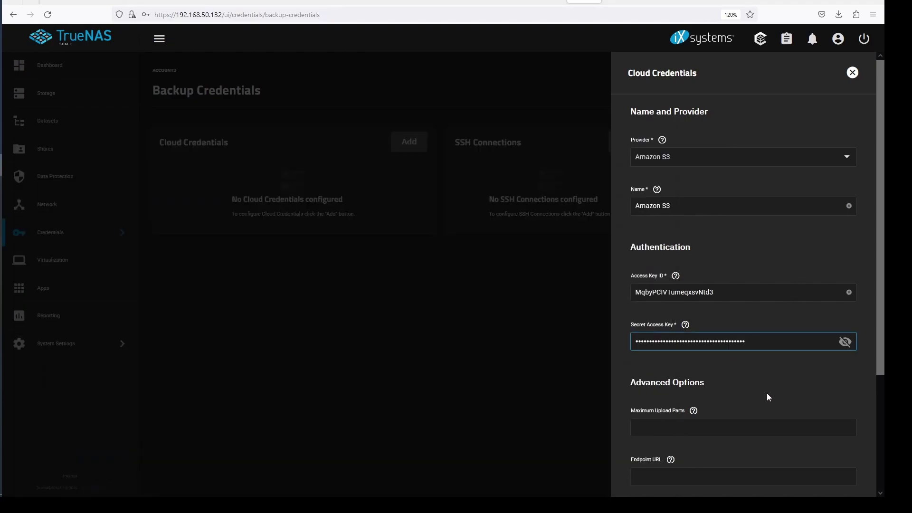
# Step: Paste the e2 endpoint address from the key file as the Endpoint URL
pyautogui.scroll(-3, 767, 392)
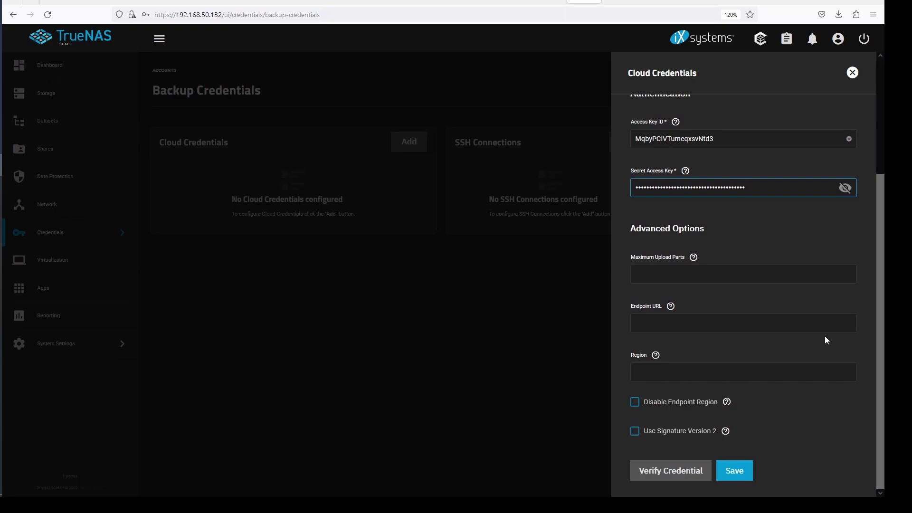
pyautogui.click(696, 201)
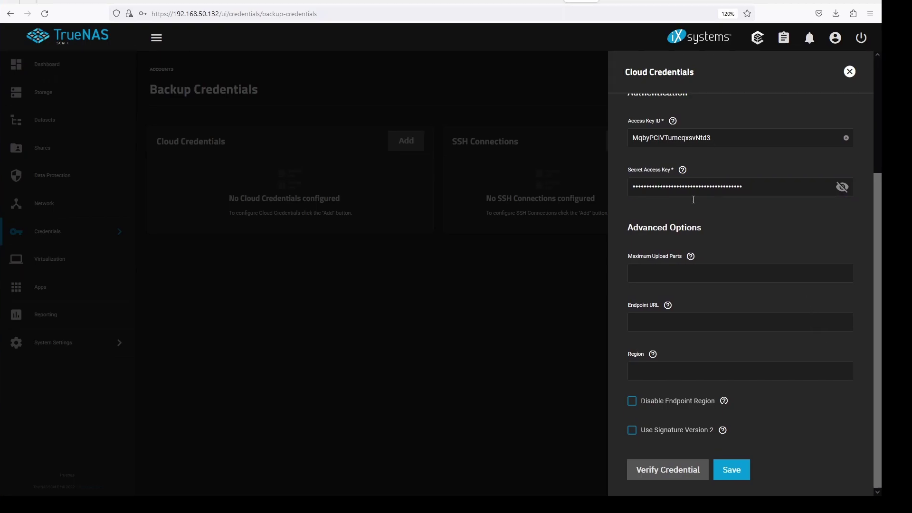
pyautogui.click(669, 306)
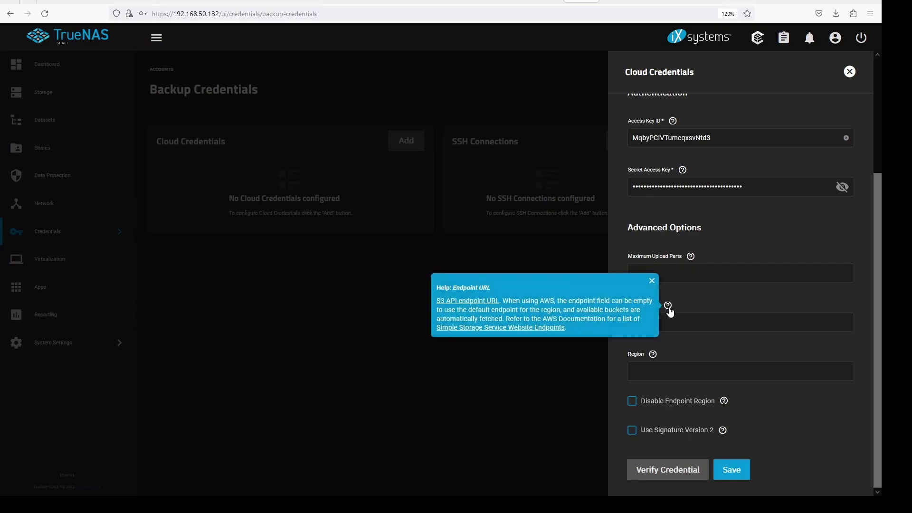
pyautogui.click(669, 306)
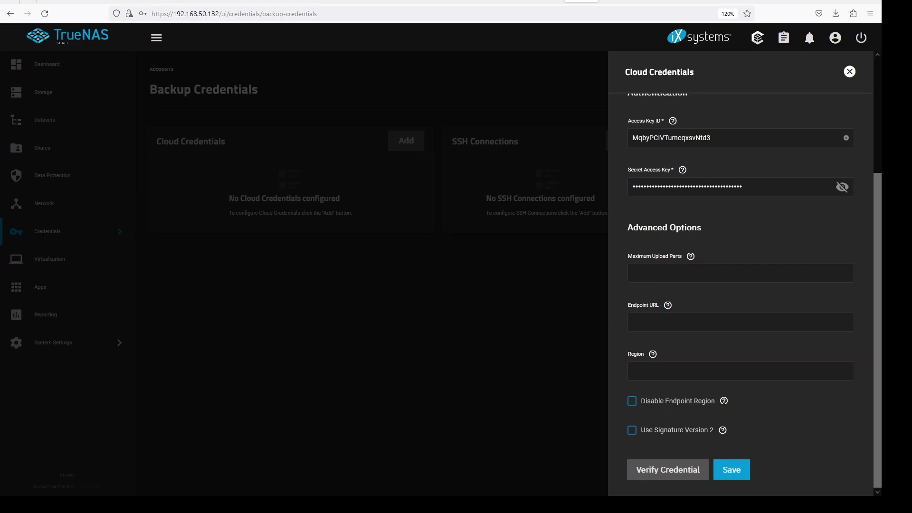
pyautogui.moveTo(5, 267)
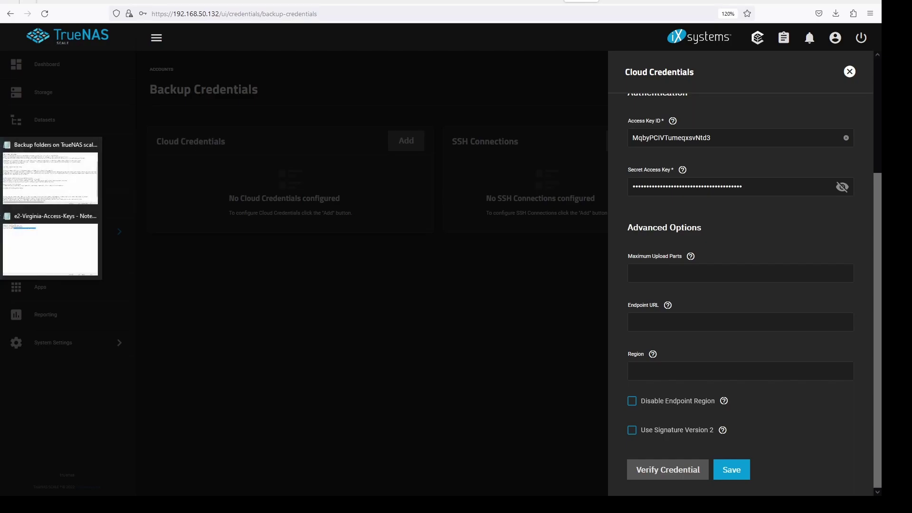
pyautogui.click(64, 240)
pyautogui.moveTo(150, 157); pyautogui.dragTo(54, 157)
pyautogui.hotkey('ctrl', 'c')
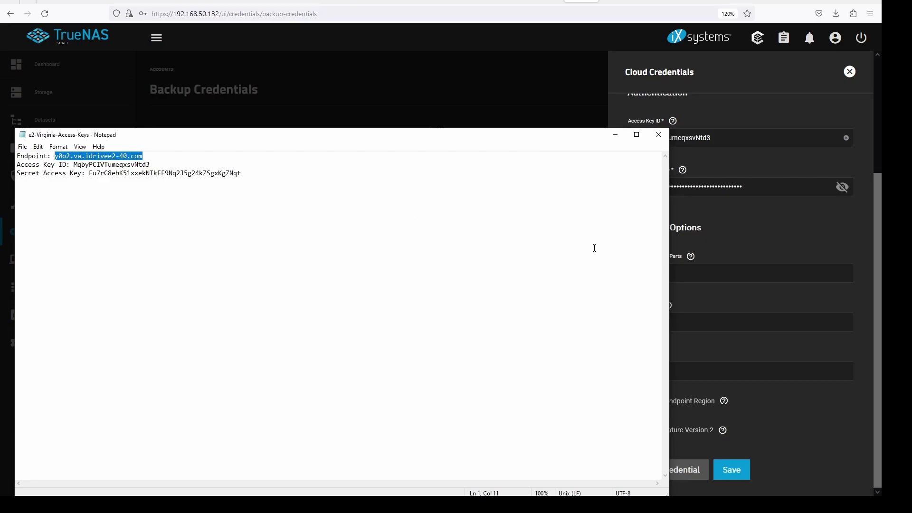
pyautogui.click(718, 304)
pyautogui.click(680, 317)
pyautogui.hotkey('ctrl', 'v')
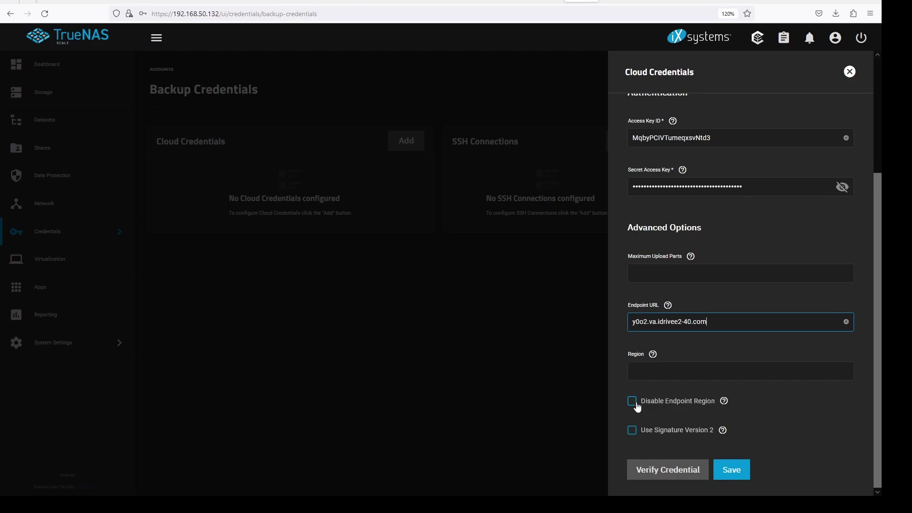
# Step: Disable the endpoint region, verify the credential, and save it
pyautogui.click(679, 404)
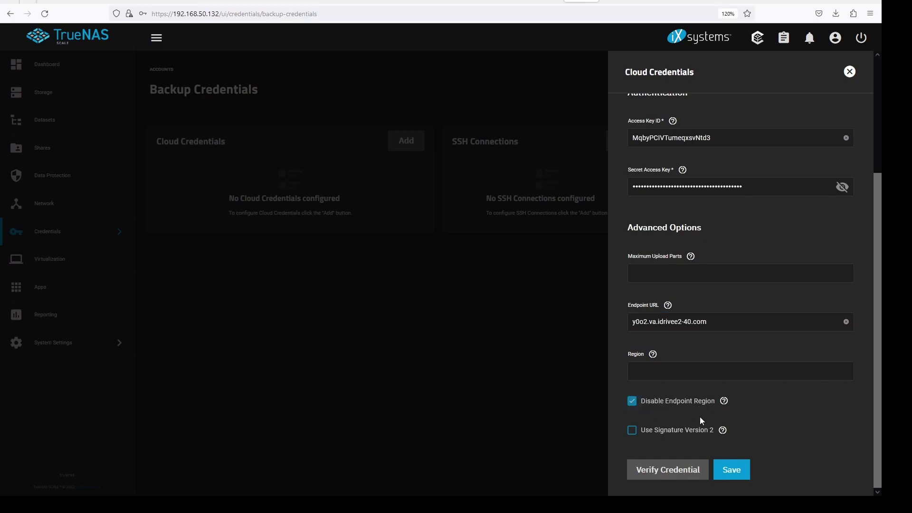
pyautogui.click(685, 473)
pyautogui.click(734, 470)
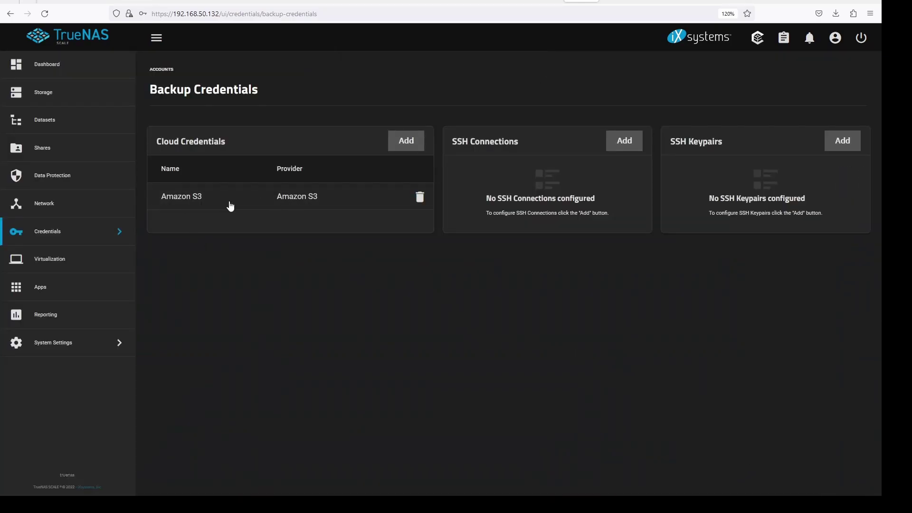
# Step: Change the Amazon S3 credential's name to iDrive and save it
pyautogui.click(184, 199)
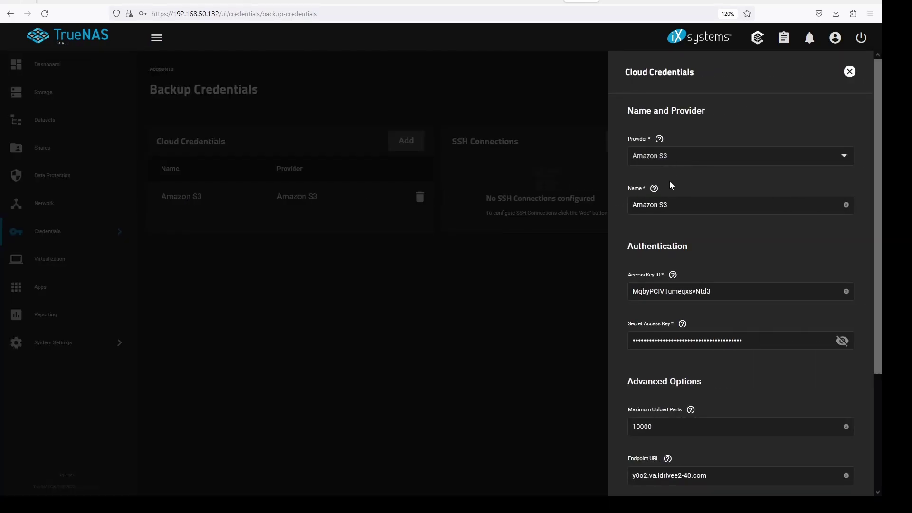
pyautogui.click(654, 188)
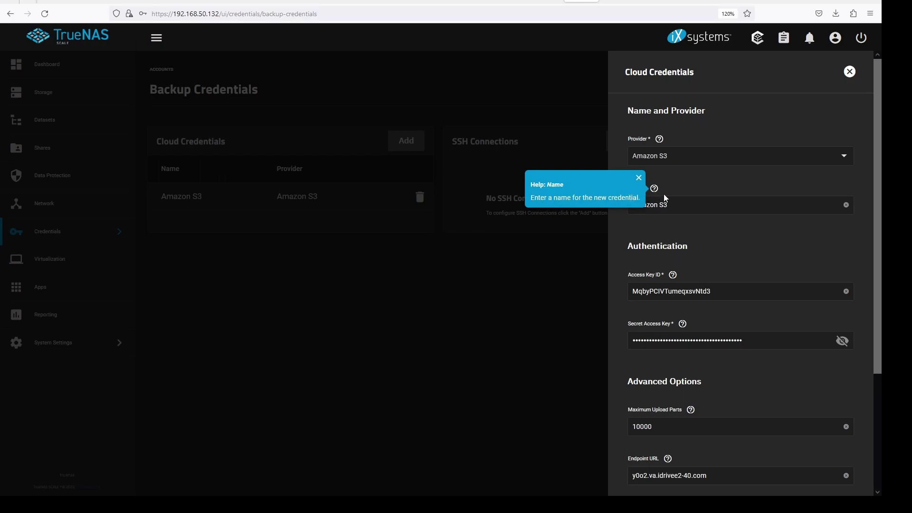
pyautogui.click(688, 207)
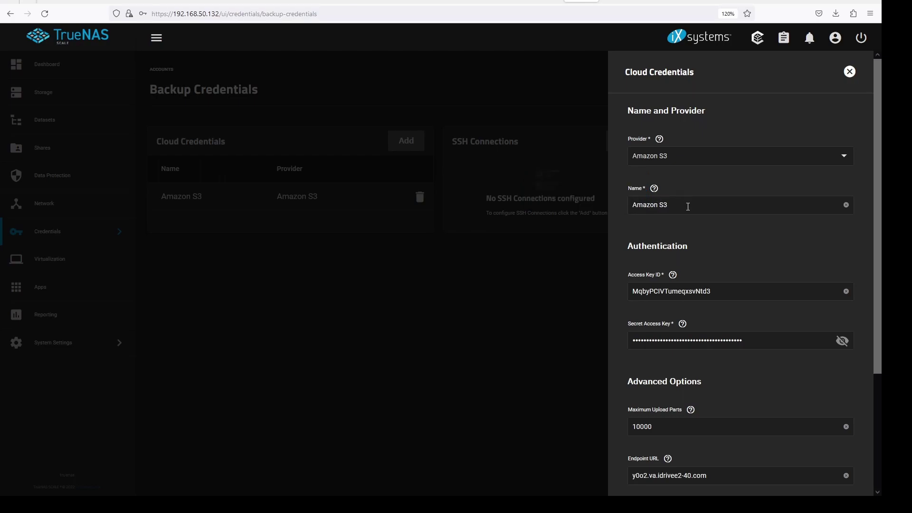
pyautogui.moveTo(676, 207); pyautogui.dragTo(614, 208)
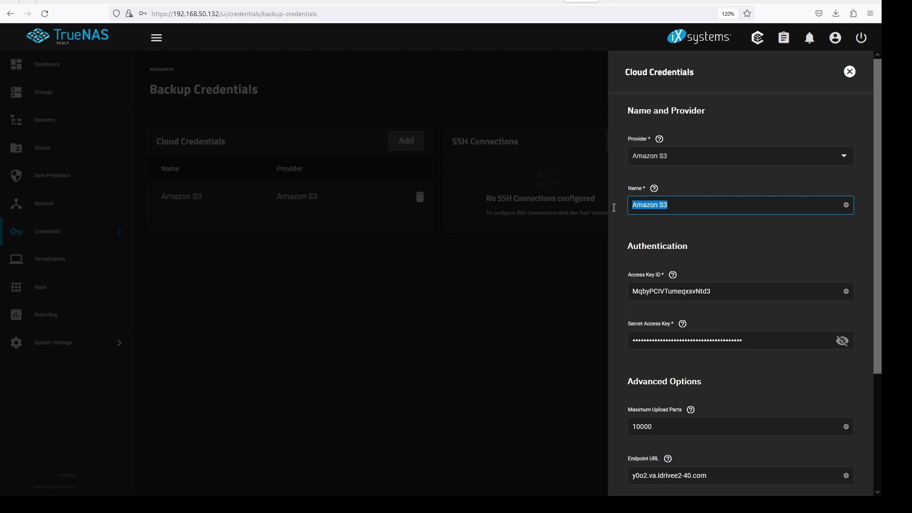
pyautogui.write('iDrive')
pyautogui.scroll(-3, 751, 262)
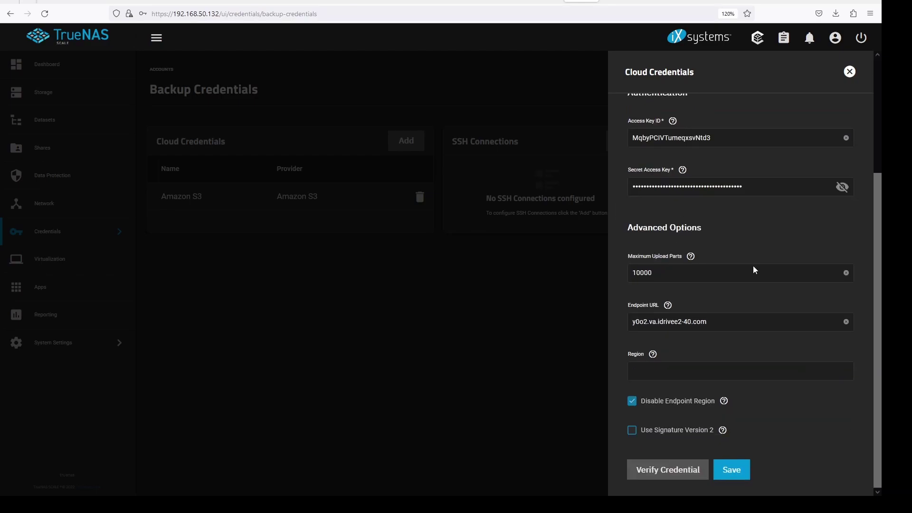
pyautogui.click(732, 470)
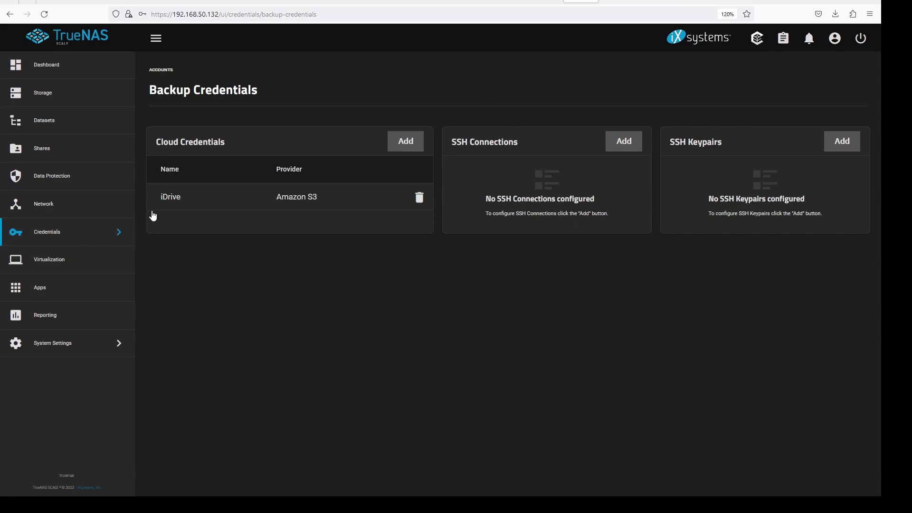
# Step: Add a Cloud Sync Task from Data Protection and begin typing the description 'iDrive sync'
pyautogui.click(85, 183)
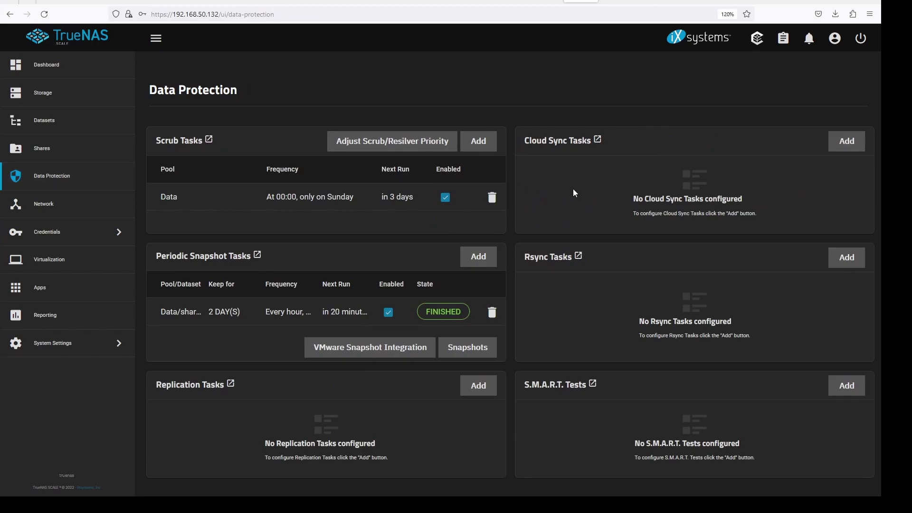
pyautogui.click(849, 145)
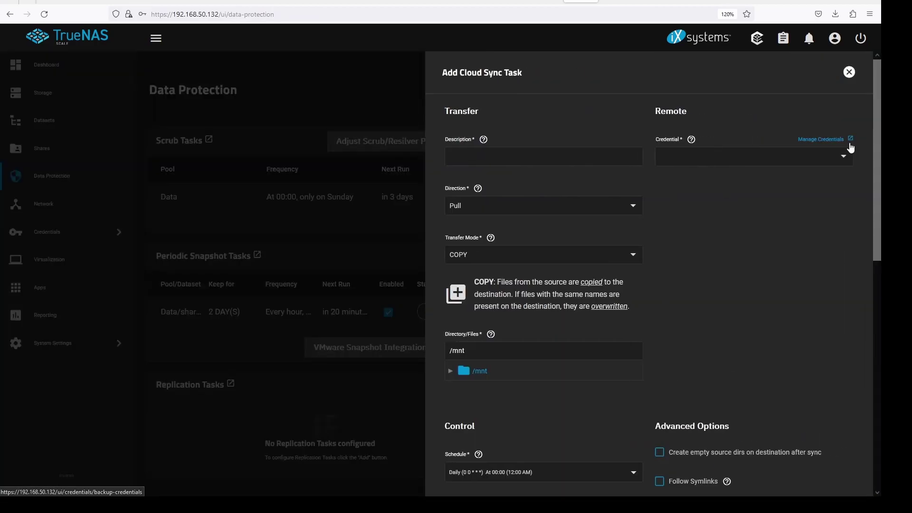
pyautogui.click(612, 156)
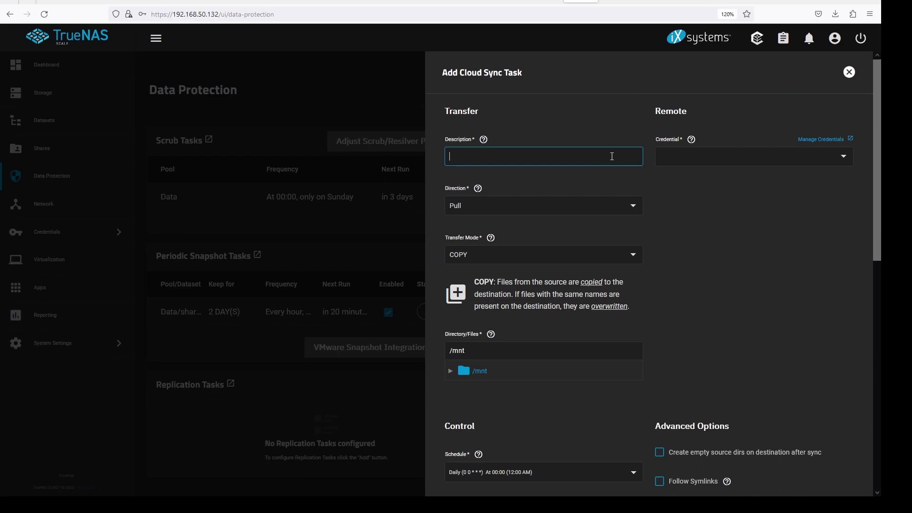
pyautogui.click(484, 141)
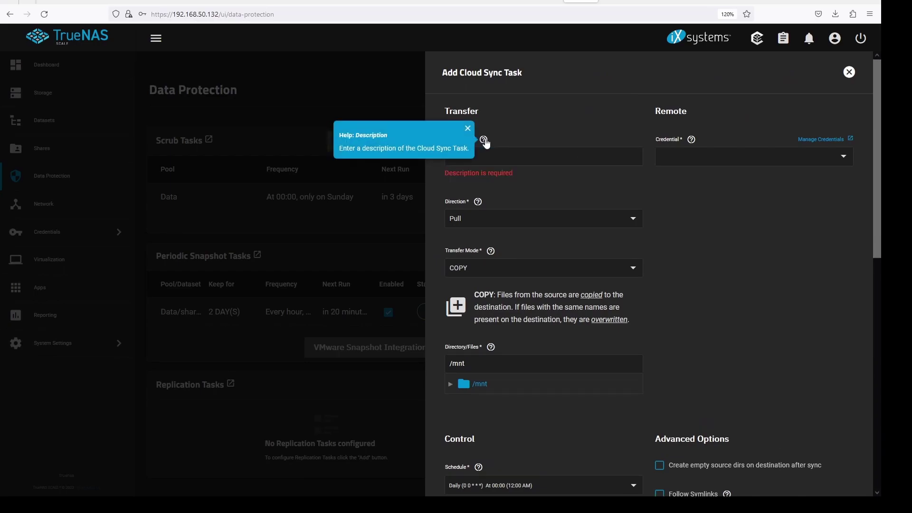
pyautogui.click(508, 155)
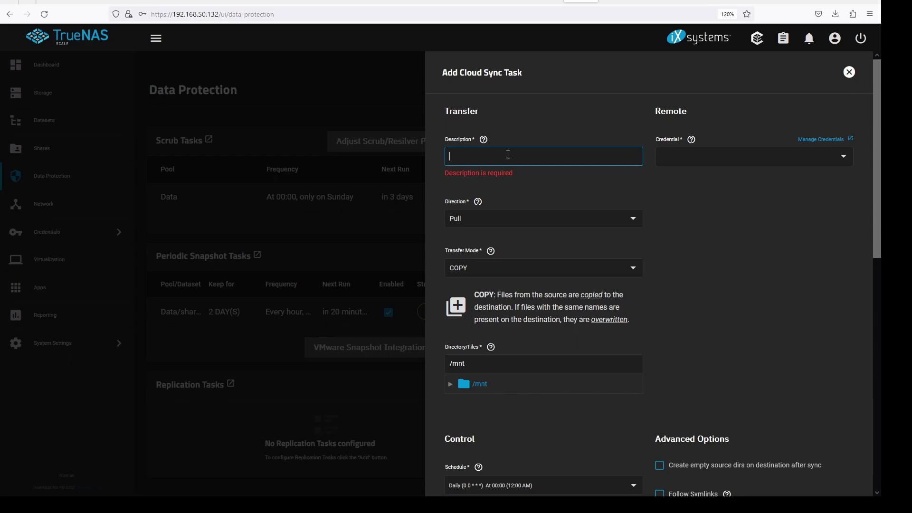
pyautogui.write('iD')
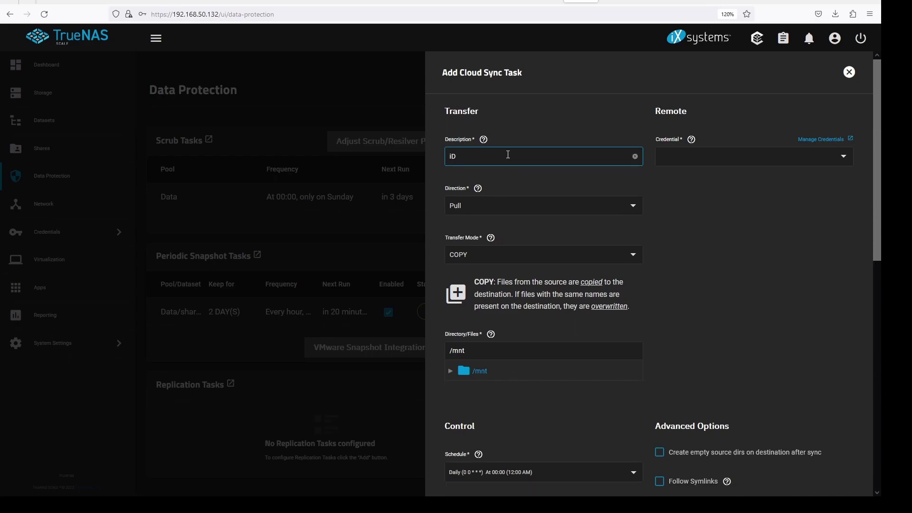
pyautogui.write('rive sync')
# Step: Choose the iDrive (S3) credential, Push direction, and the truenas bucket for the task
pyautogui.click(844, 156)
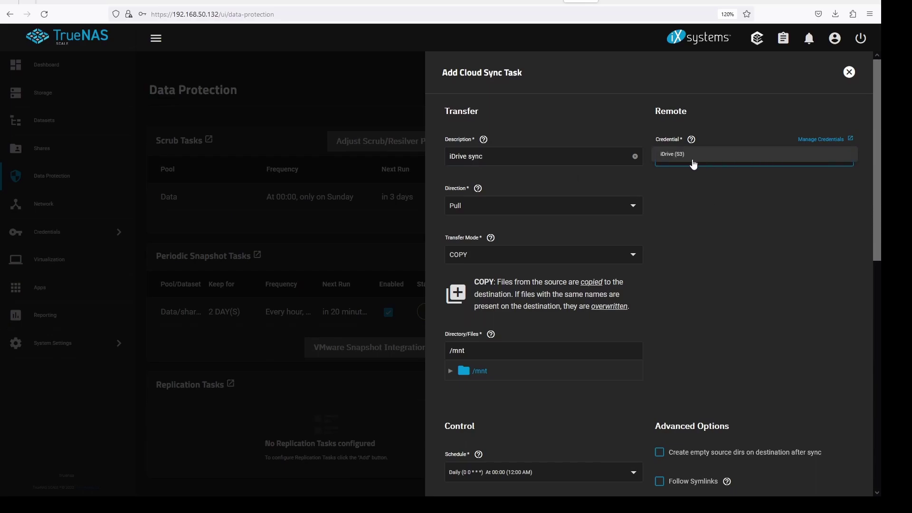
pyautogui.click(671, 156)
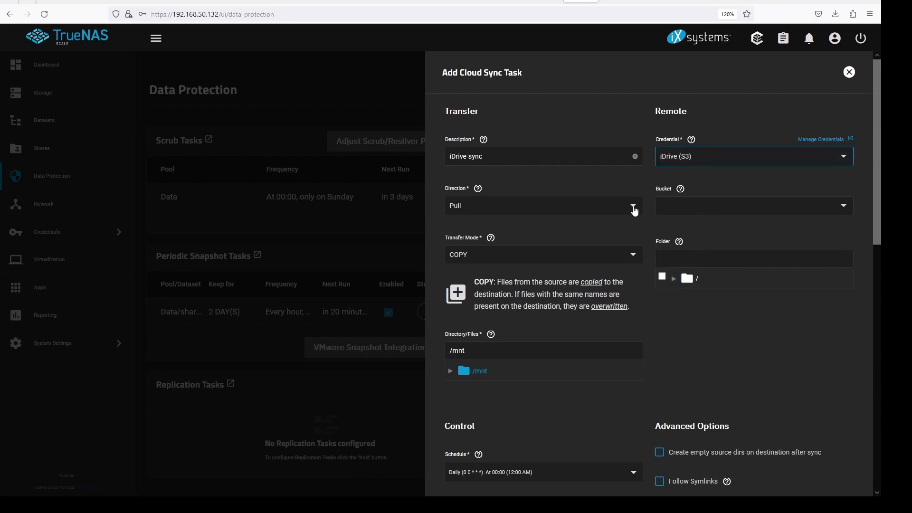
pyautogui.click(478, 189)
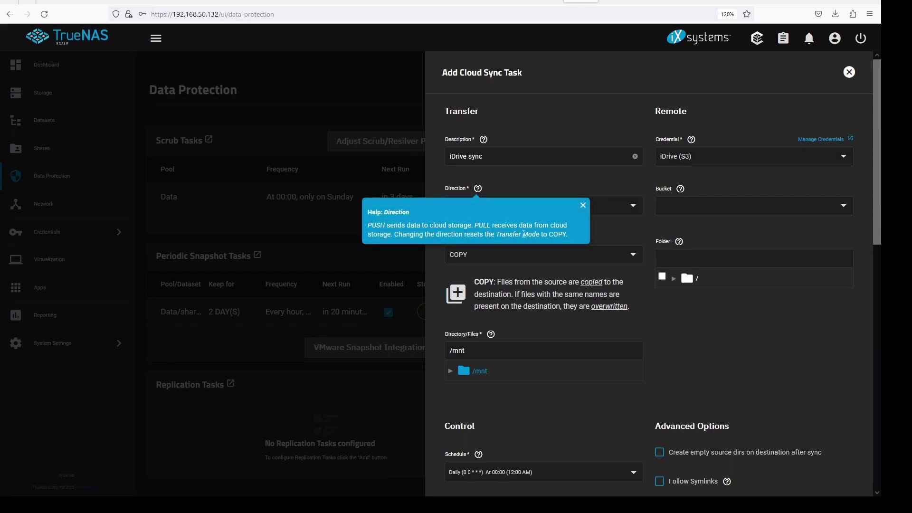
pyautogui.click(606, 183)
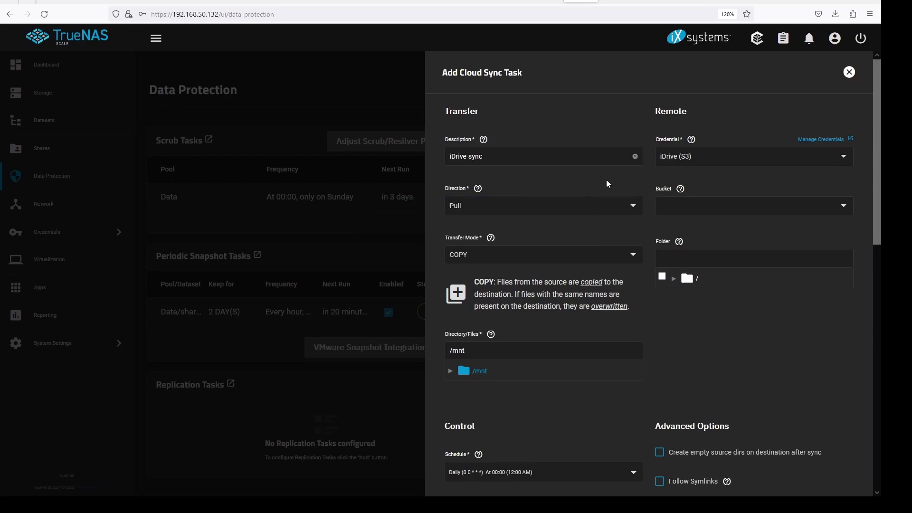
pyautogui.click(634, 209)
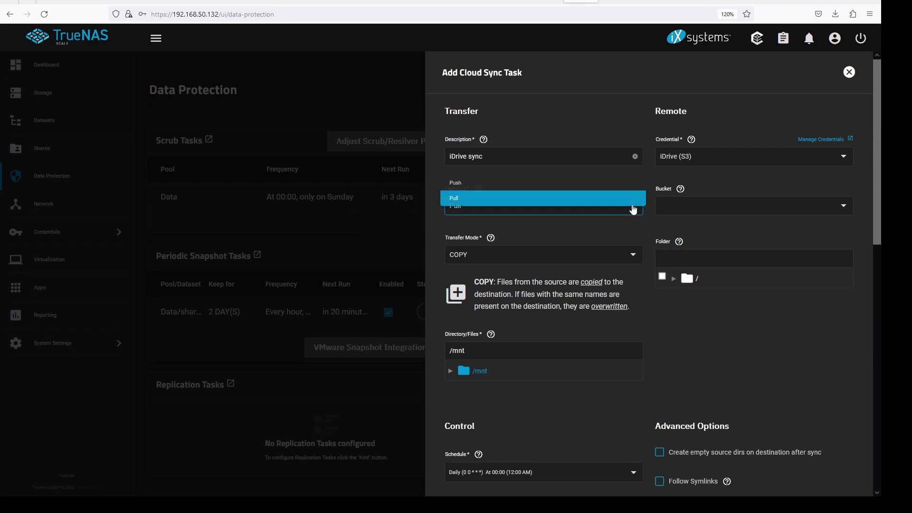
pyautogui.click(501, 183)
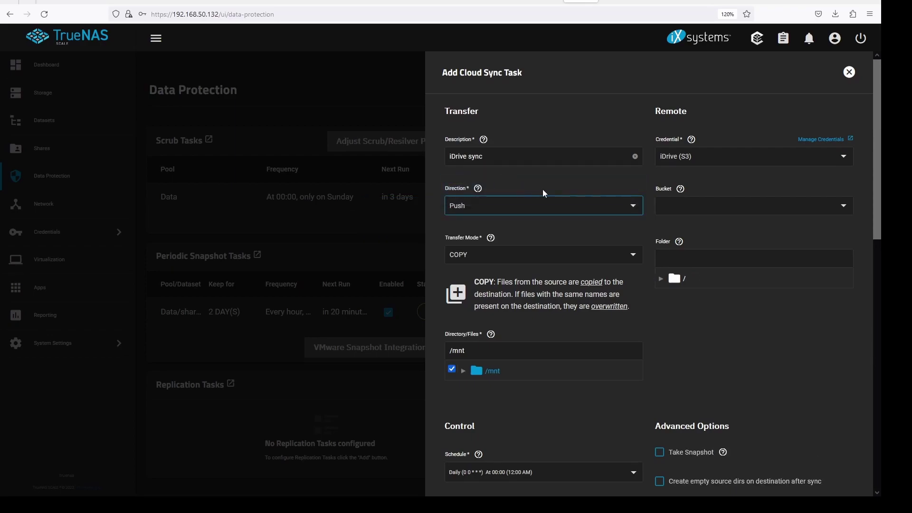
pyautogui.click(845, 208)
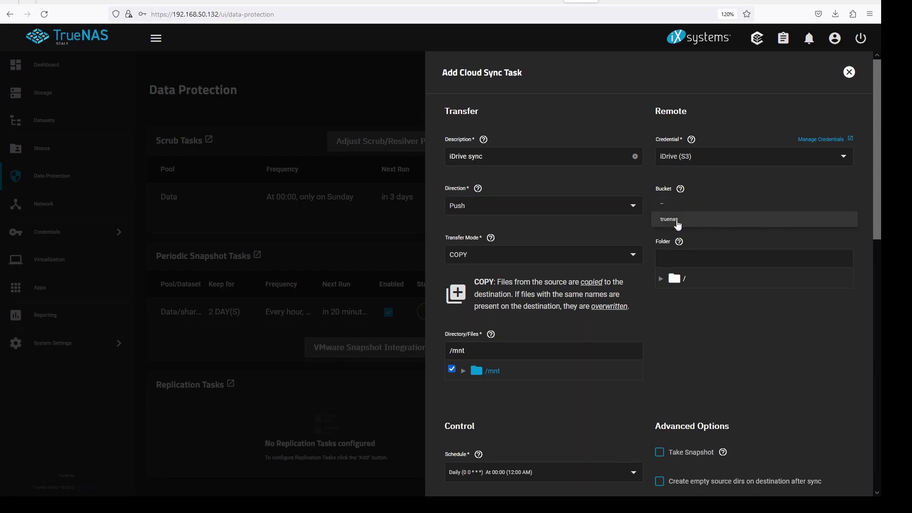
pyautogui.click(678, 222)
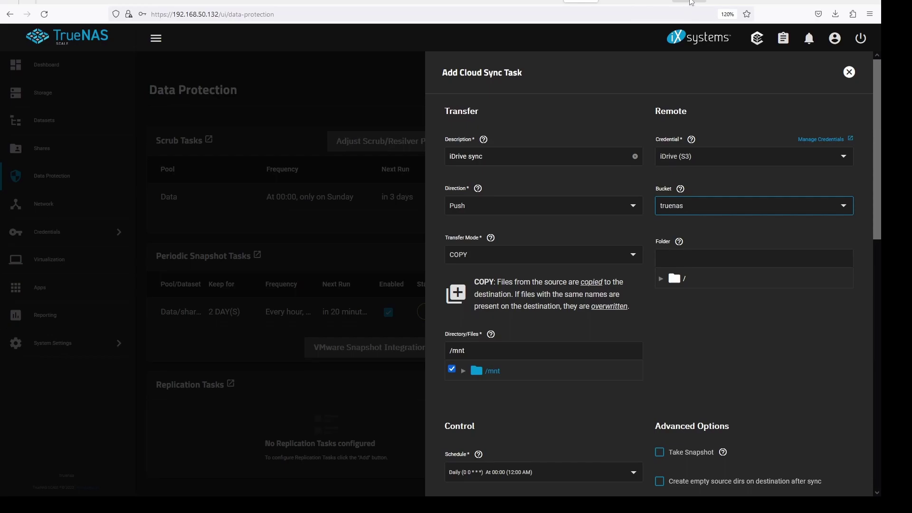
# Step: Set the transfer mode to SYNC and the remote folder to the bucket root /
pyautogui.click(633, 258)
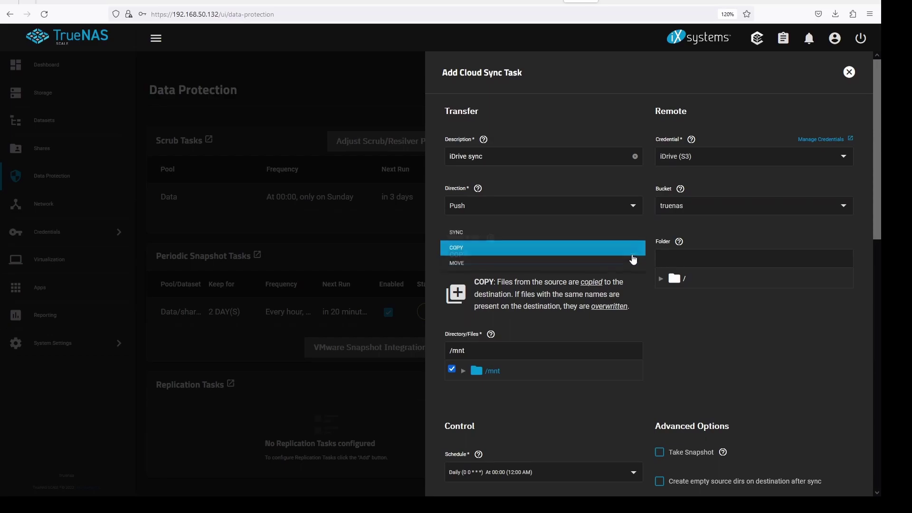
pyautogui.click(683, 226)
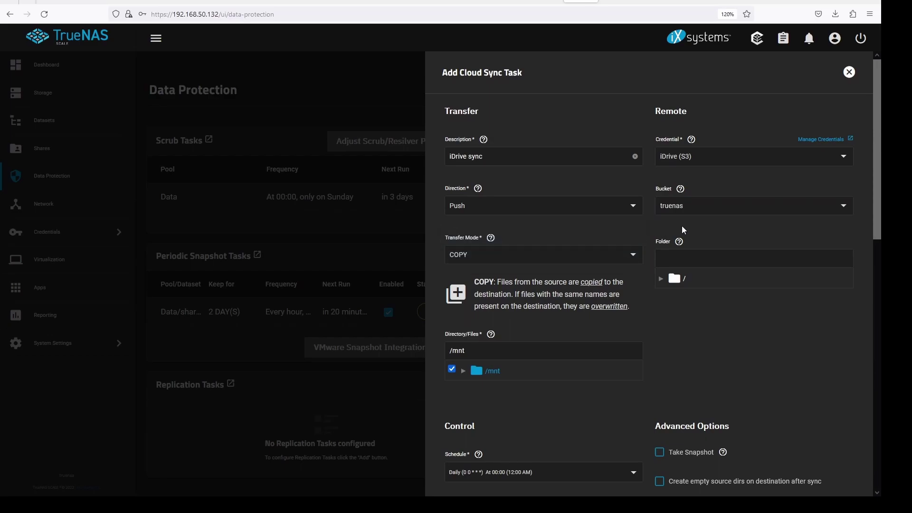
pyautogui.click(491, 238)
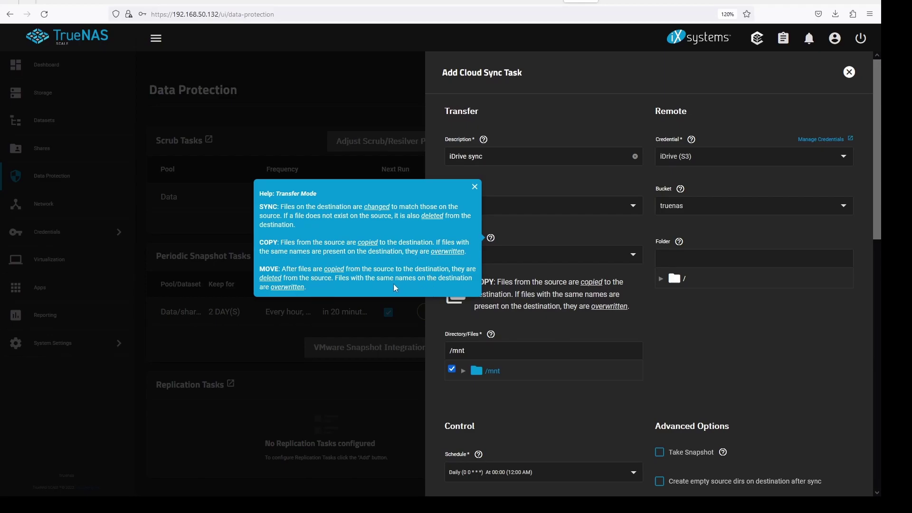
pyautogui.click(557, 234)
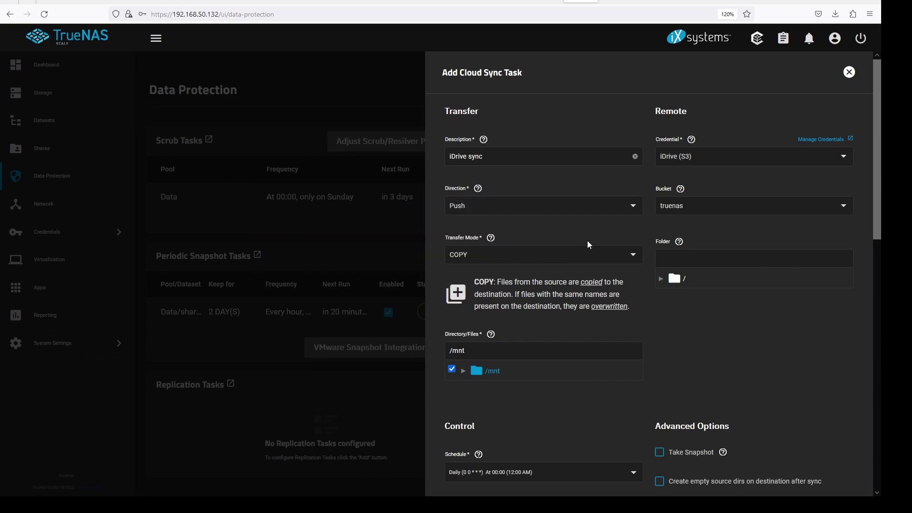
pyautogui.click(636, 259)
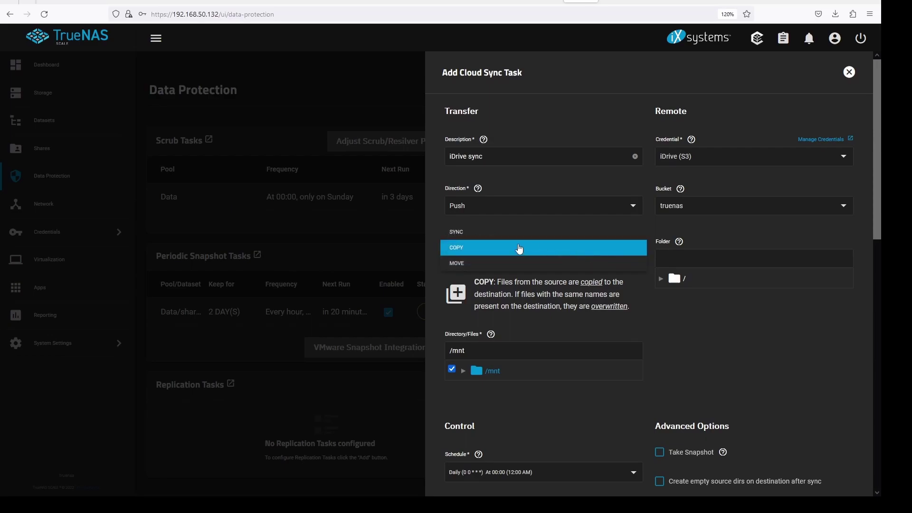
pyautogui.click(495, 233)
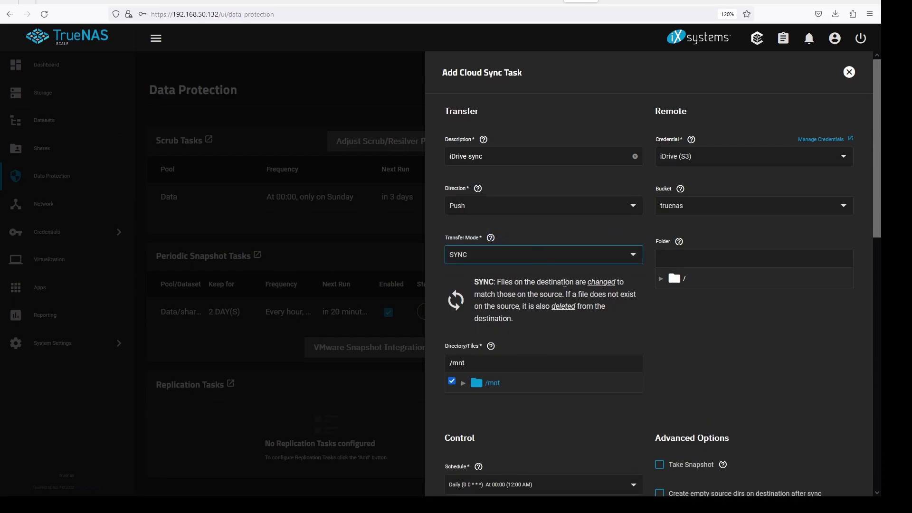
pyautogui.click(666, 282)
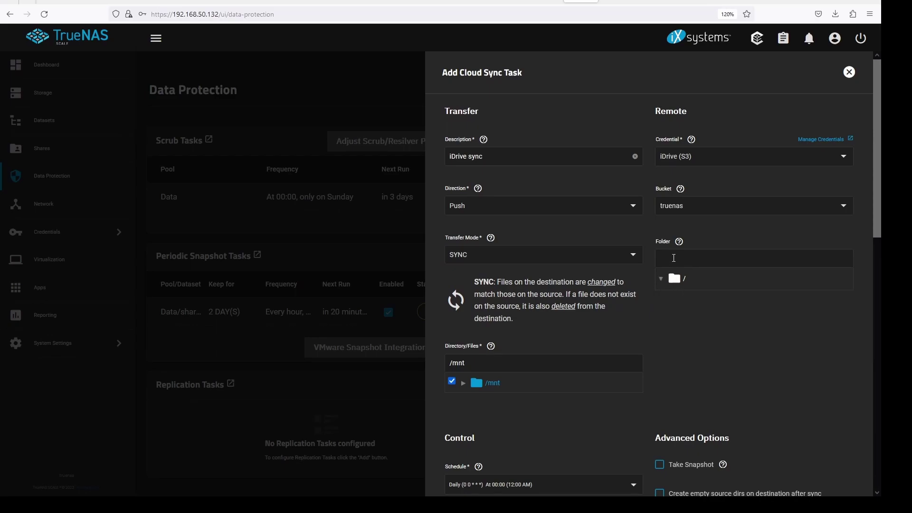
pyautogui.click(675, 280)
# Step: Select test folder under /mnt as the source and review the Take Snapshot option
pyautogui.scroll(-2, 643, 333)
pyautogui.click(465, 306)
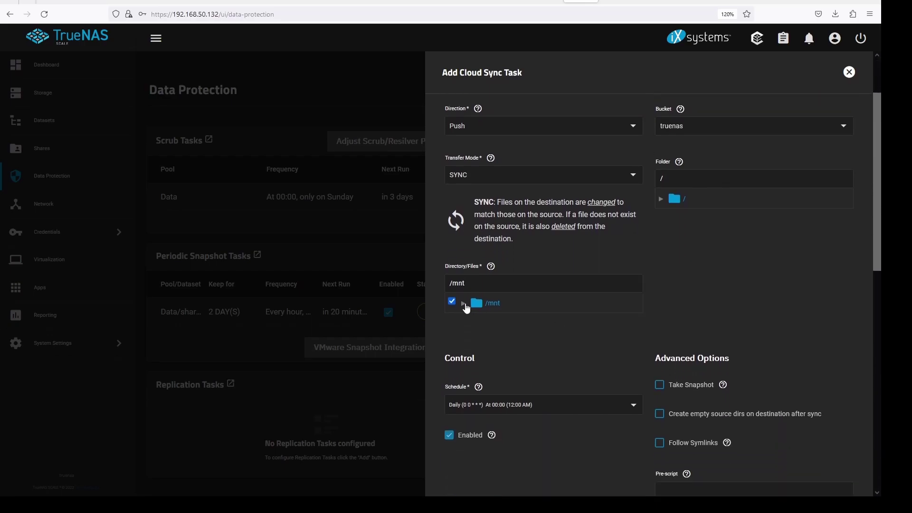
pyautogui.click(486, 371)
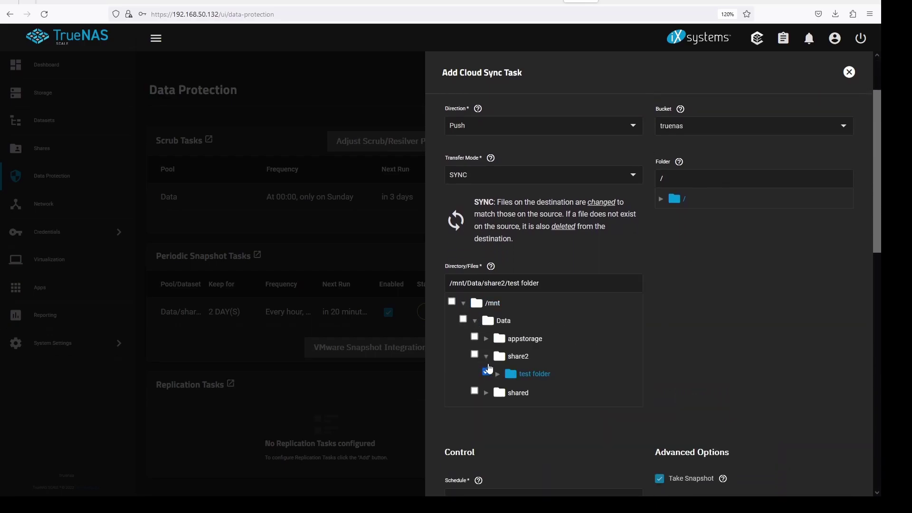
pyautogui.scroll(-4, 672, 339)
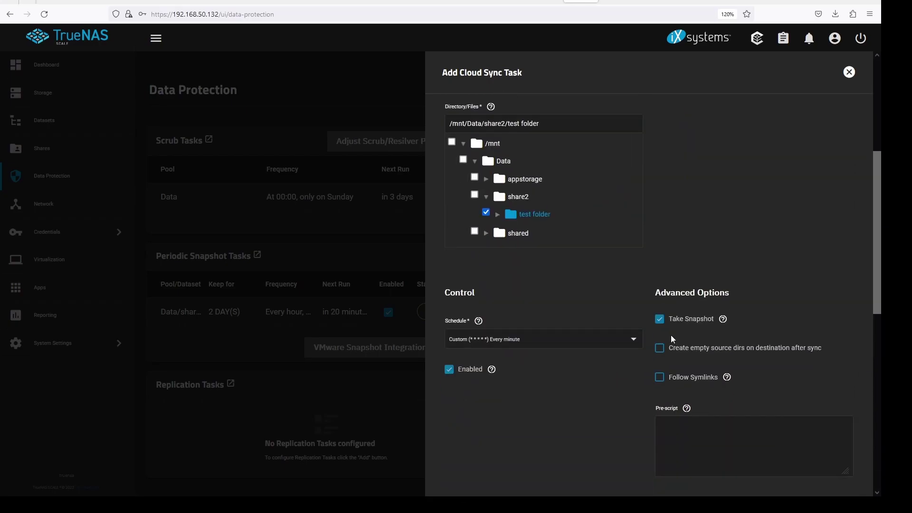
pyautogui.scroll(-4, 603, 295)
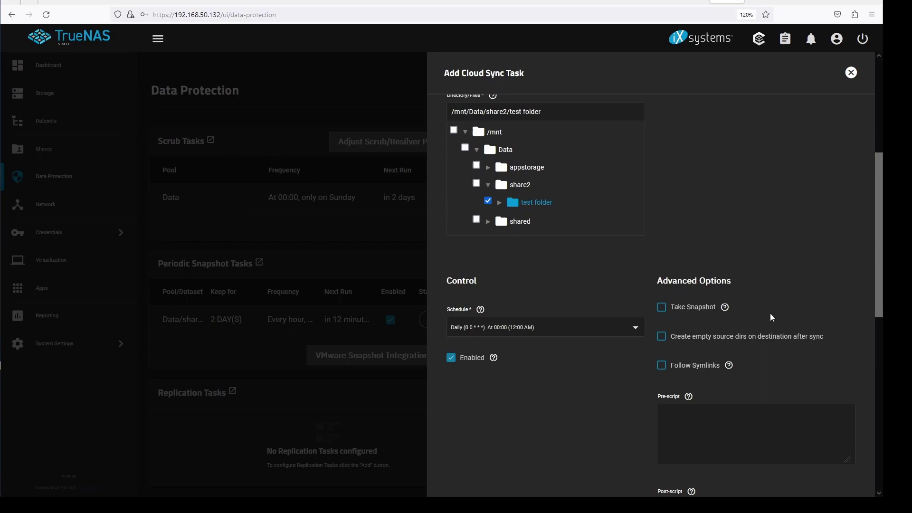
pyautogui.click(725, 310)
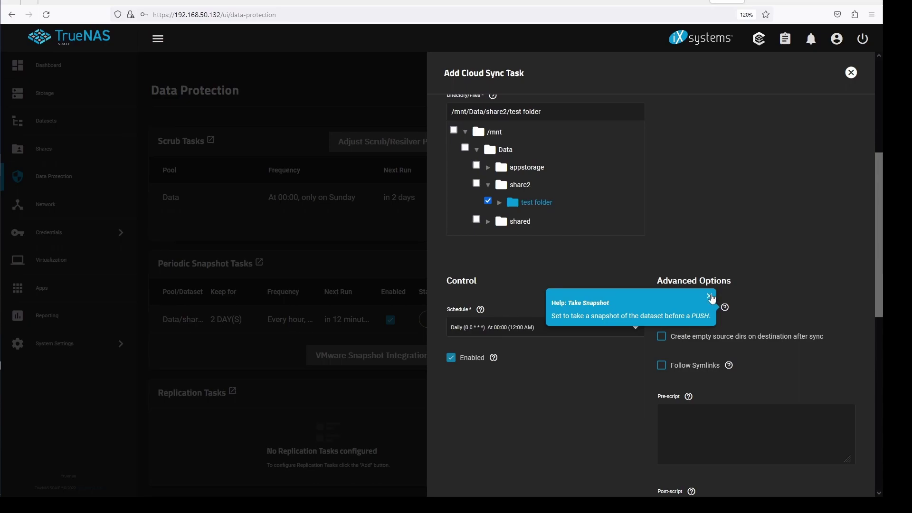
pyautogui.click(710, 296)
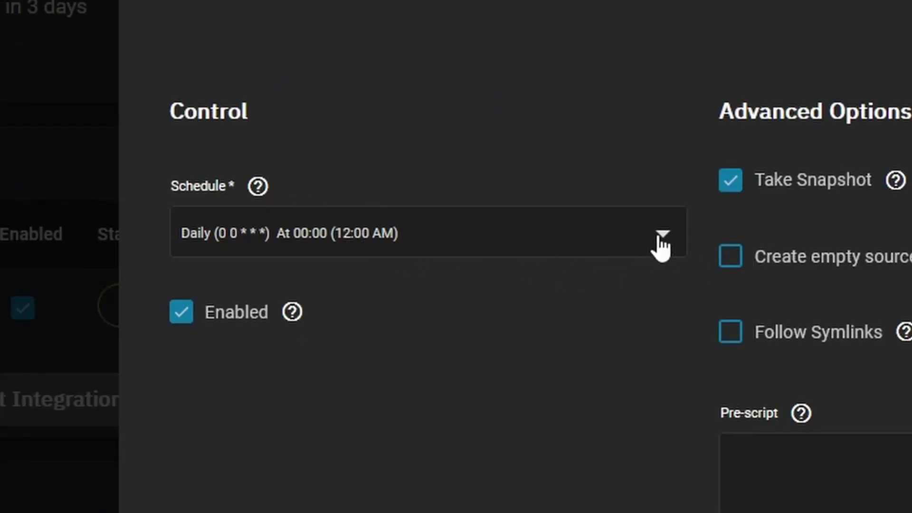
# Step: Switch the schedule to Custom with the Hourly preset and select the Minutes value 0
pyautogui.click(662, 245)
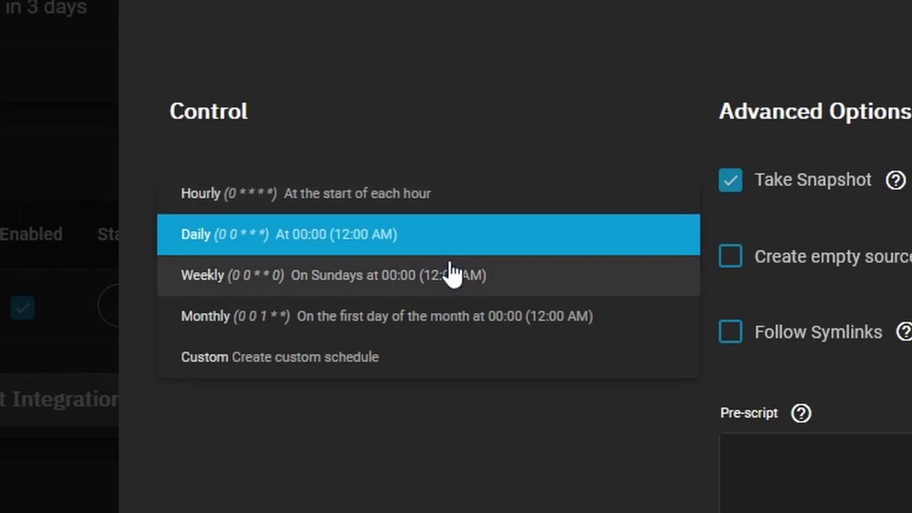
pyautogui.click(454, 199)
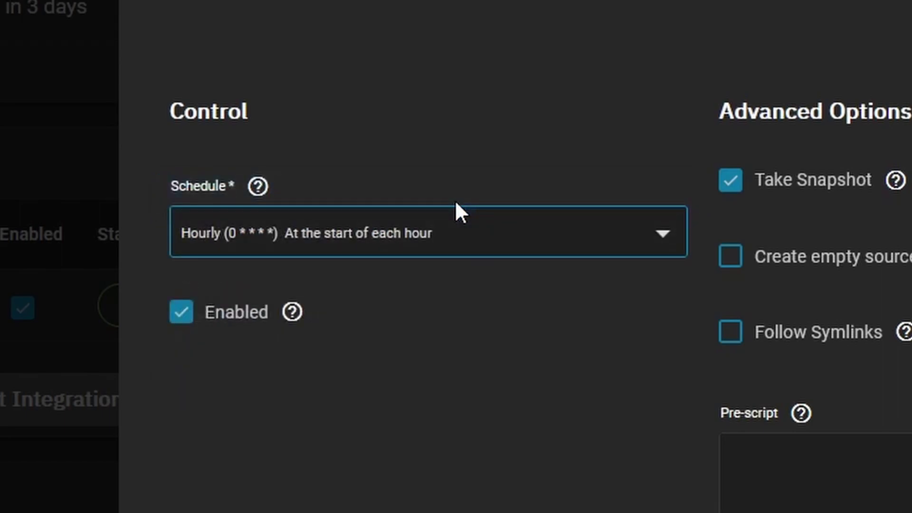
pyautogui.click(661, 238)
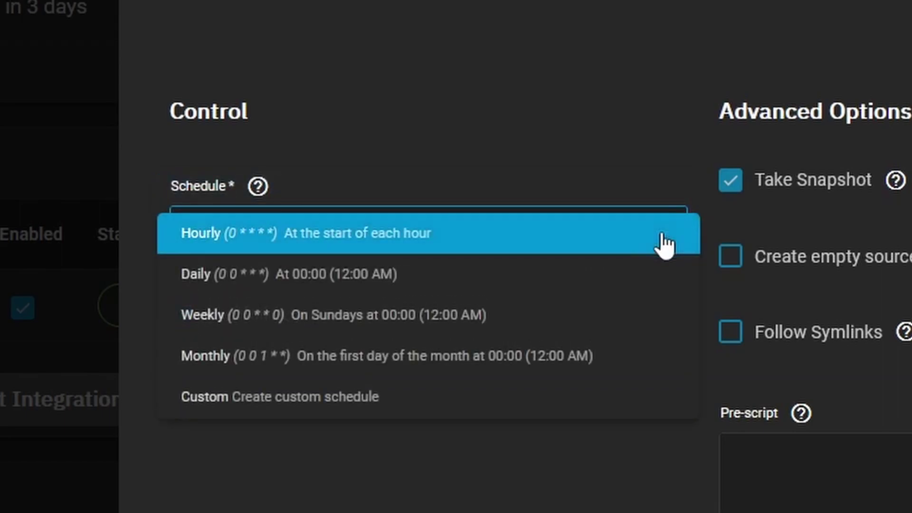
pyautogui.click(426, 278)
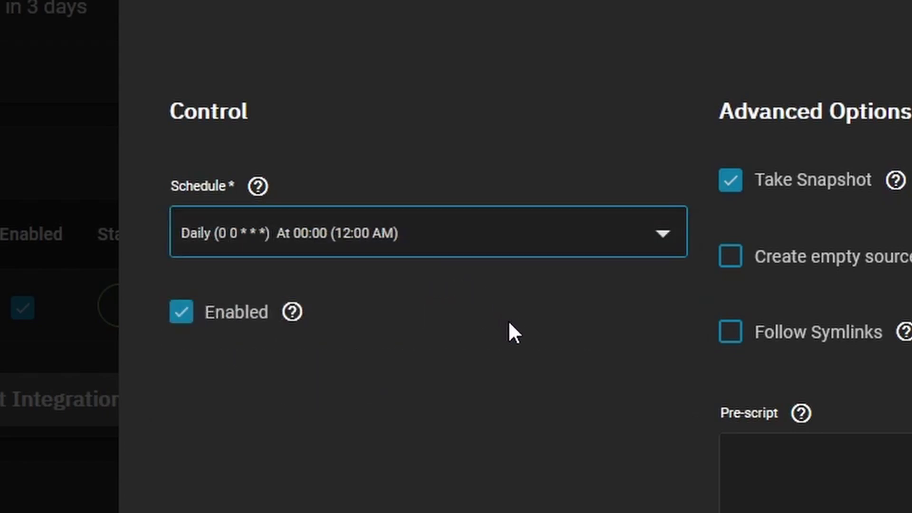
pyautogui.click(663, 236)
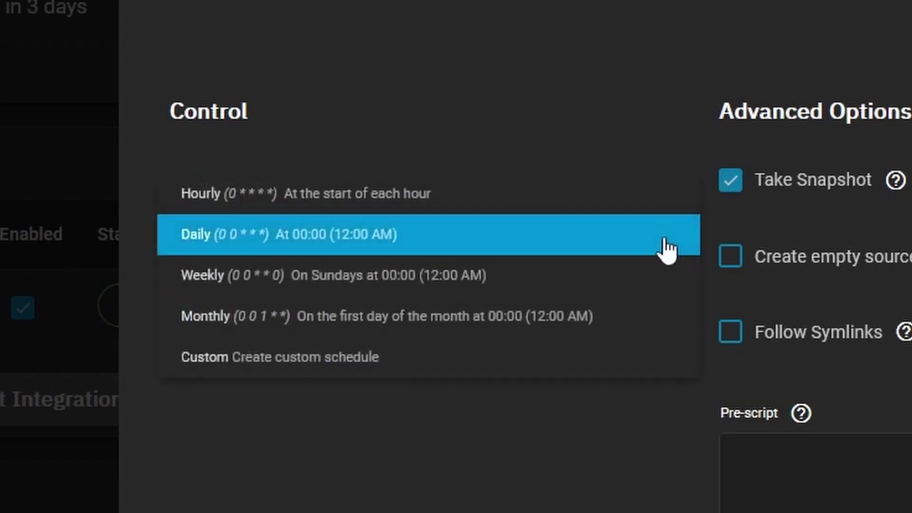
pyautogui.click(425, 359)
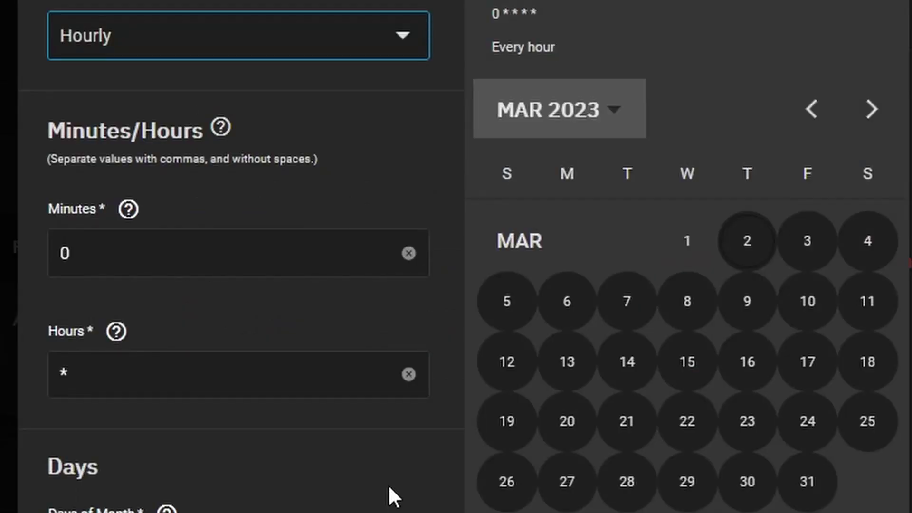
pyautogui.click(403, 37)
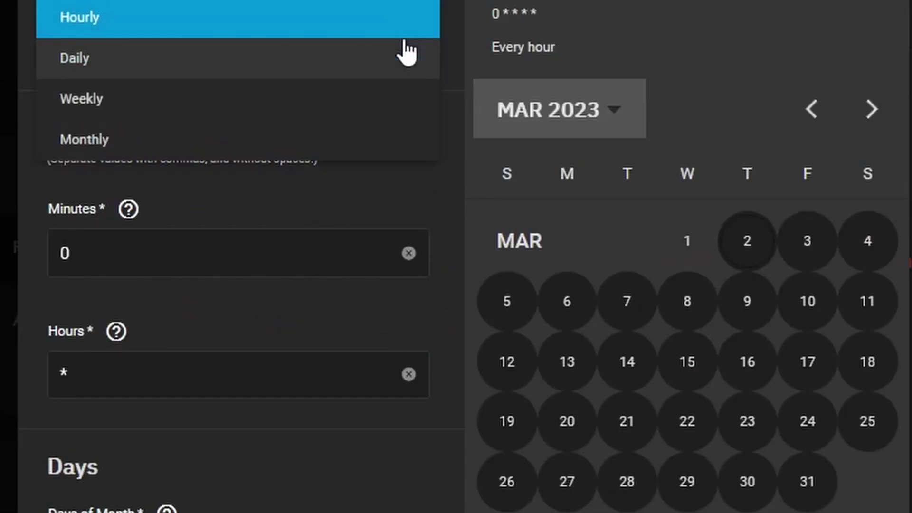
pyautogui.click(368, 205)
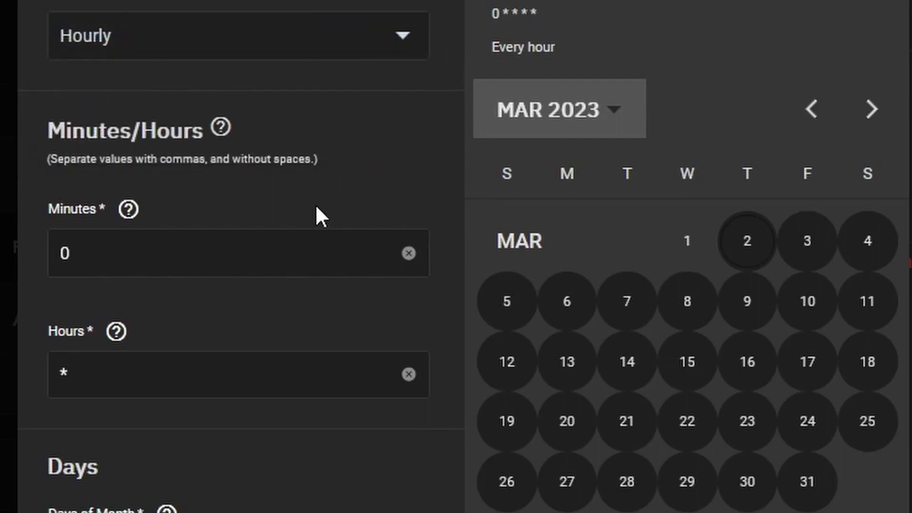
pyautogui.click(313, 257)
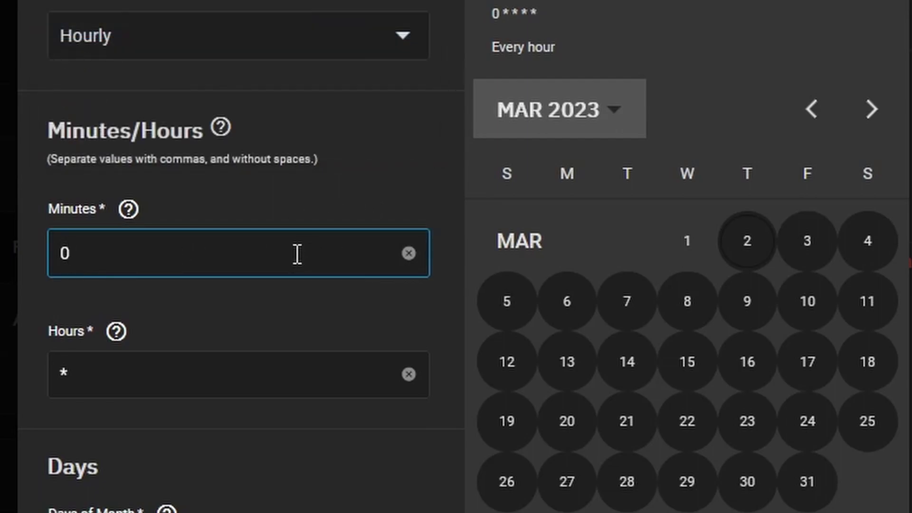
pyautogui.moveTo(306, 256); pyautogui.dragTo(2, 259)
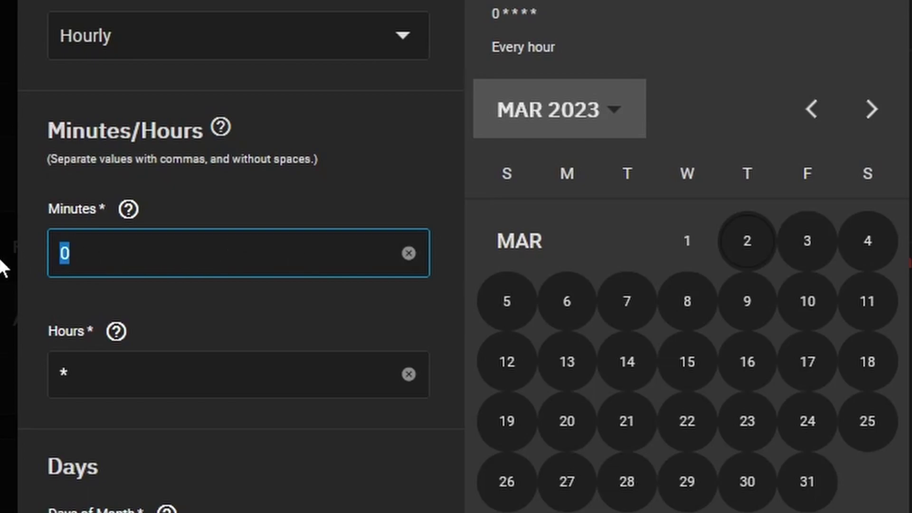
# Step: Enter * for Minutes, then review the Pre-script and Post-script help
pyautogui.write('*')
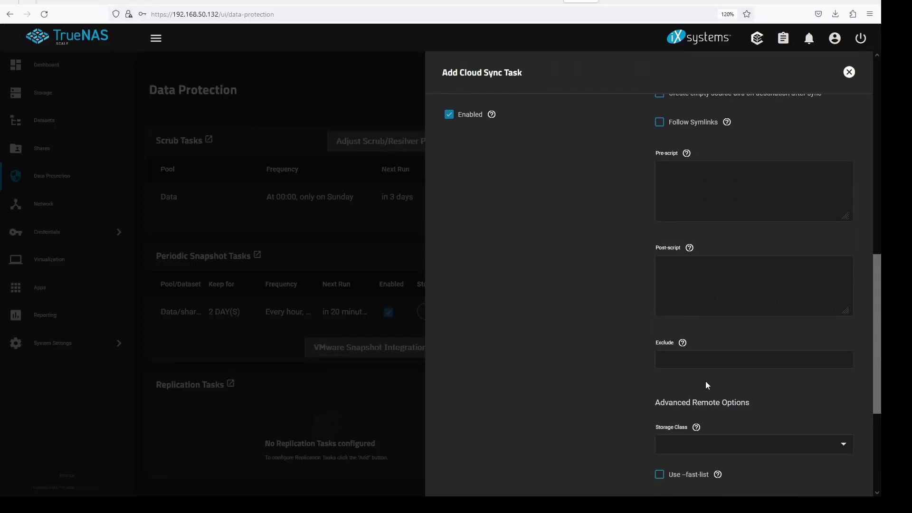
pyautogui.scroll(2, 705, 380)
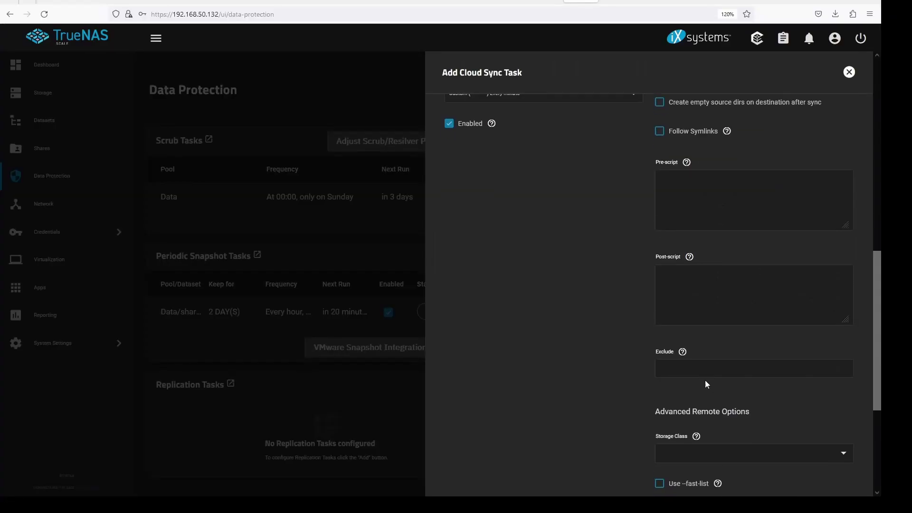
pyautogui.scroll(1, 705, 380)
pyautogui.click(690, 197)
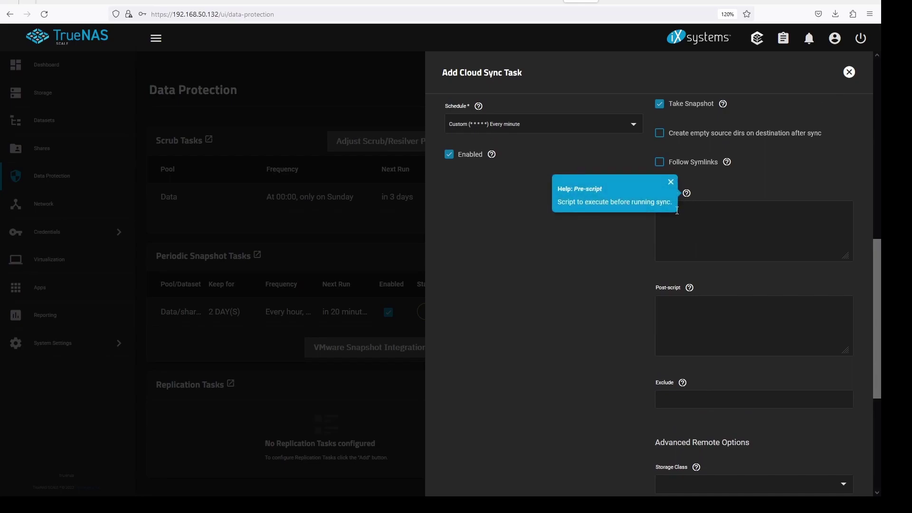
pyautogui.click(716, 286)
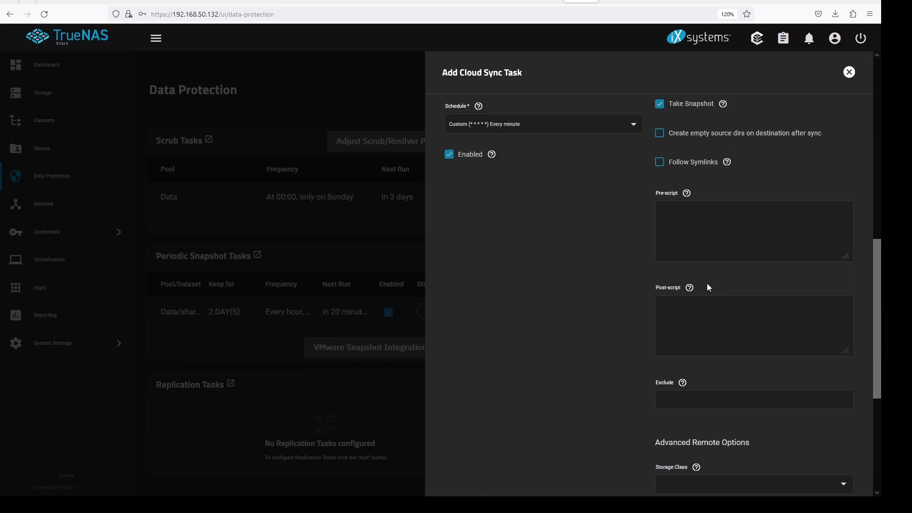
pyautogui.click(690, 288)
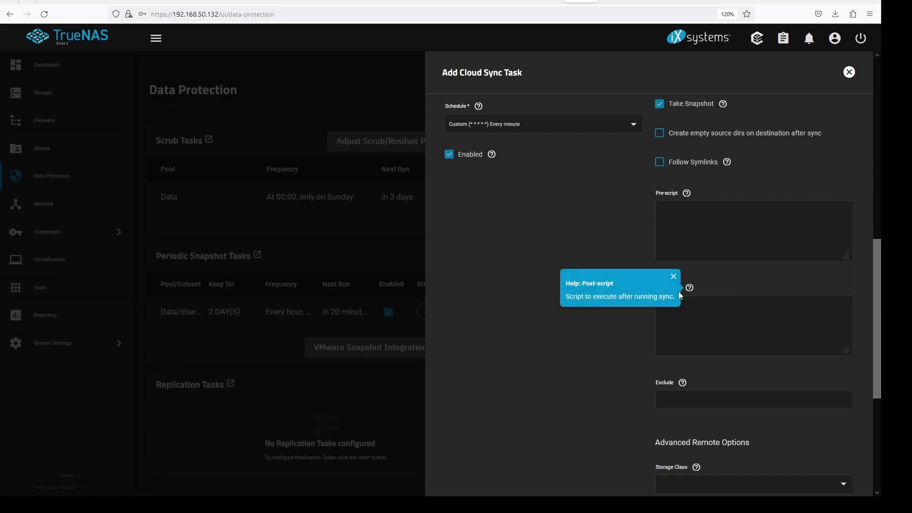
pyautogui.click(745, 282)
# Step: Review the Exclude help and leave the storage class unset
pyautogui.scroll(-3, 705, 332)
pyautogui.click(683, 264)
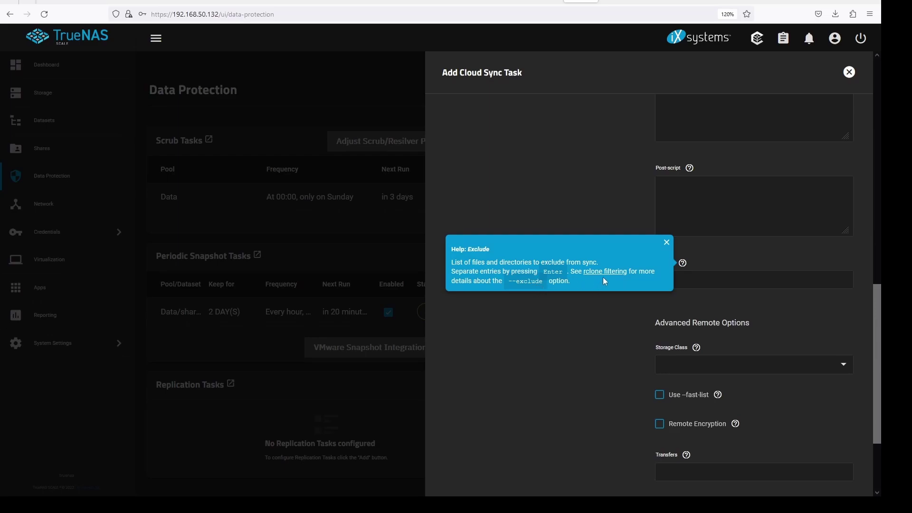
pyautogui.click(592, 314)
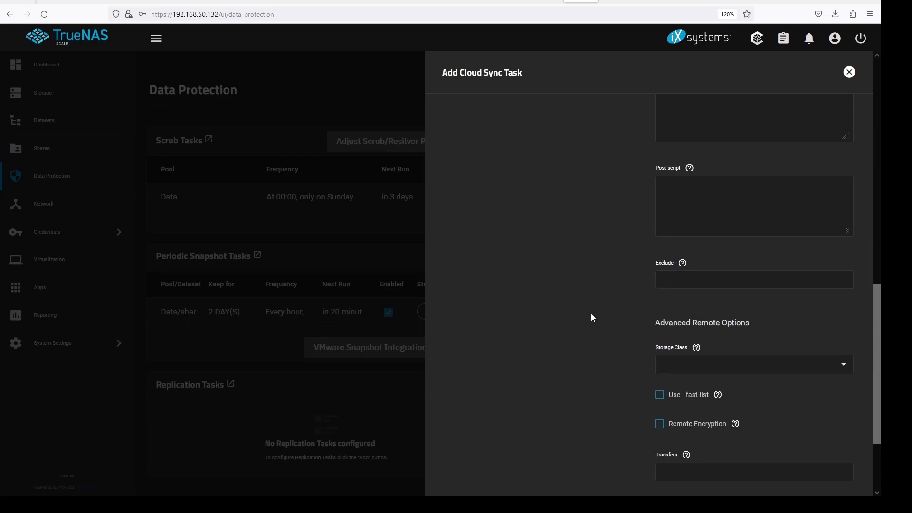
pyautogui.click(849, 369)
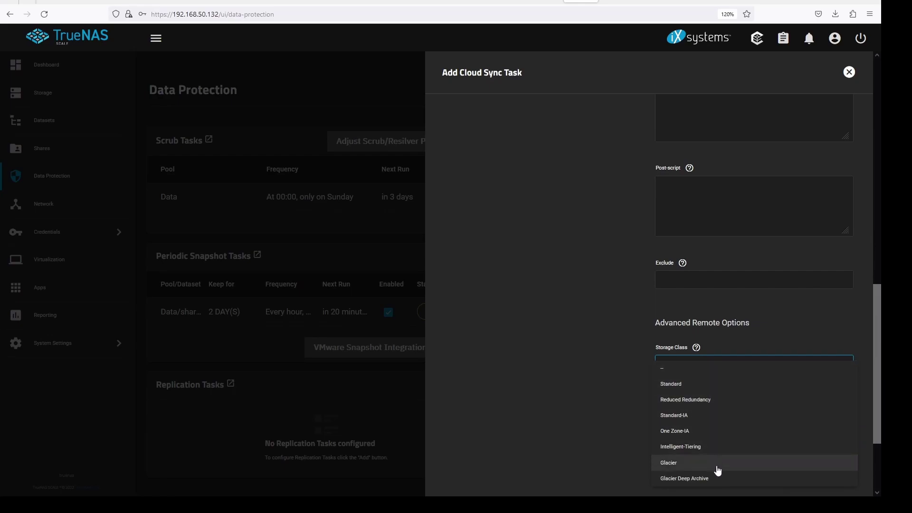
pyautogui.click(634, 383)
pyautogui.scroll(-3, 630, 389)
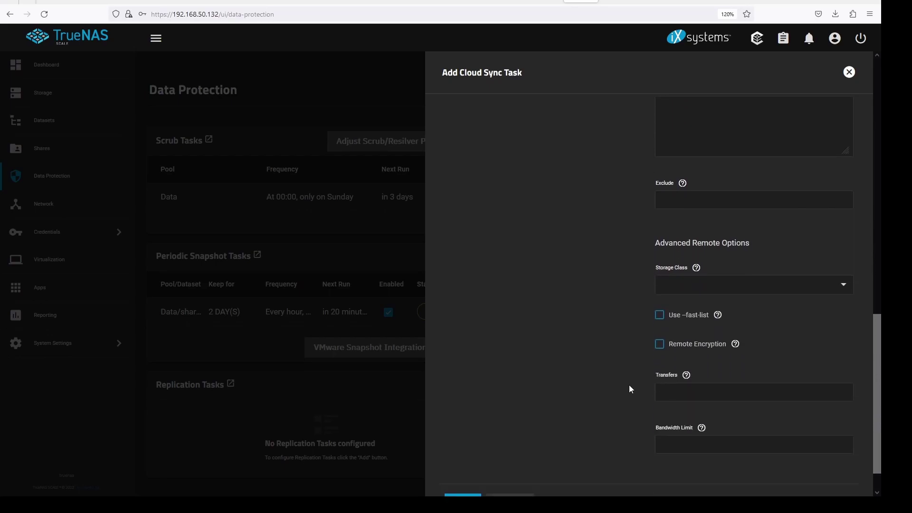
pyautogui.scroll(-2, 630, 385)
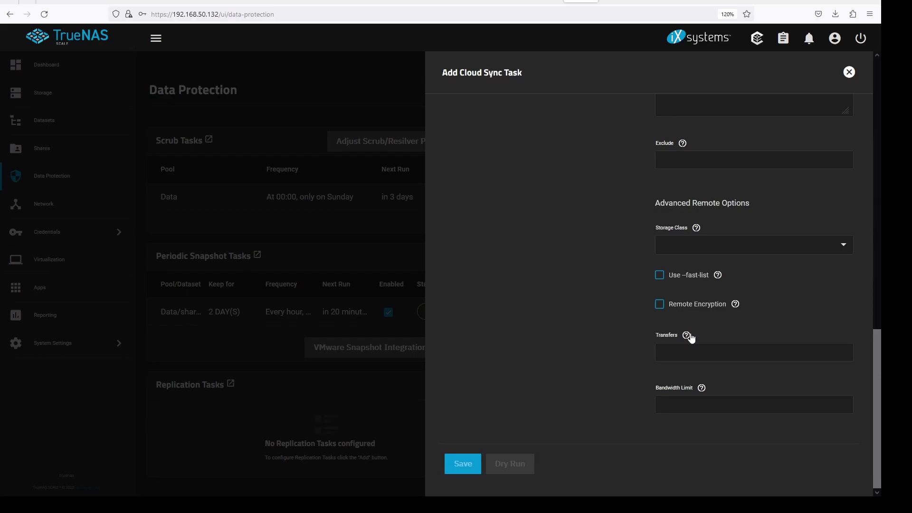
# Step: Review Remote Encryption, leaving it off, plus the Transfers and Bandwidth Limit help
pyautogui.click(735, 305)
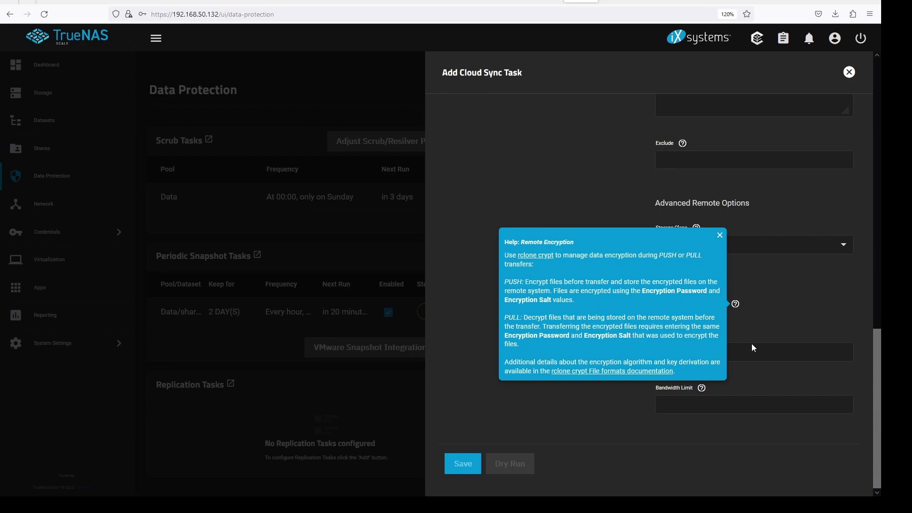
pyautogui.click(770, 329)
pyautogui.click(658, 308)
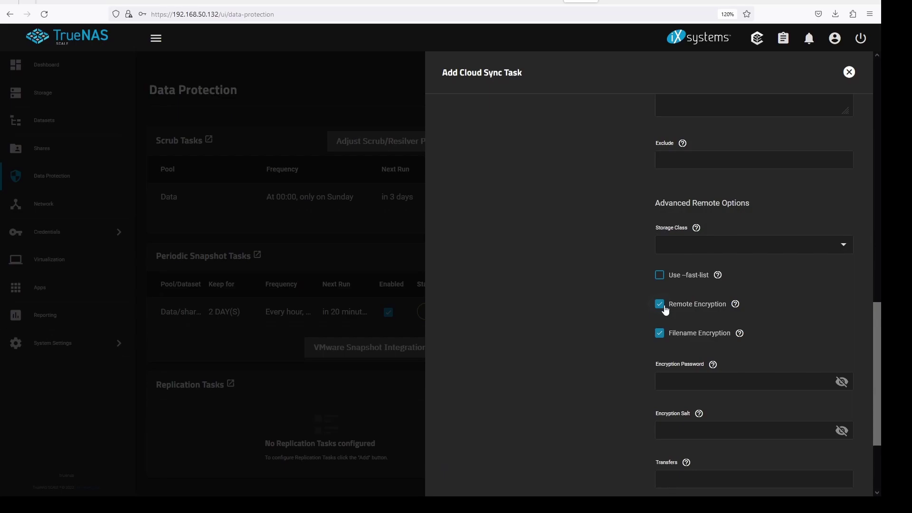
pyautogui.click(669, 310)
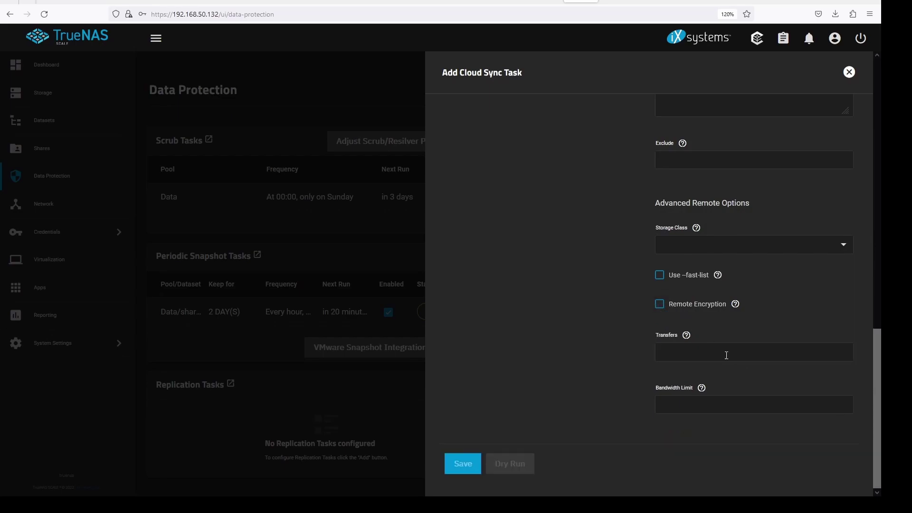
pyautogui.click(687, 336)
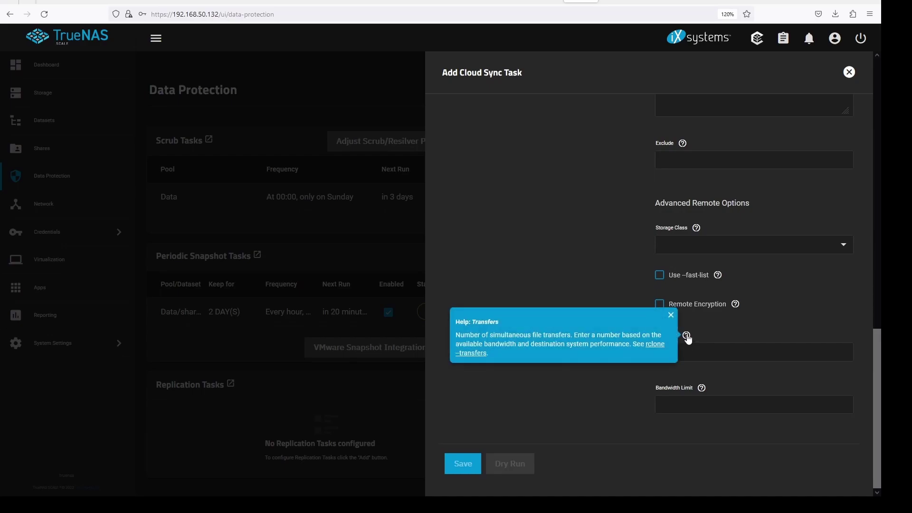
pyautogui.click(746, 341)
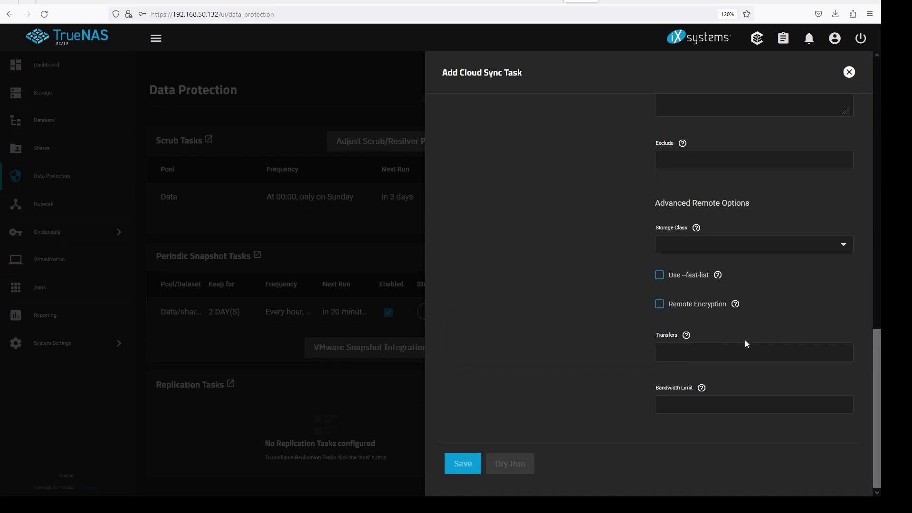
pyautogui.click(702, 389)
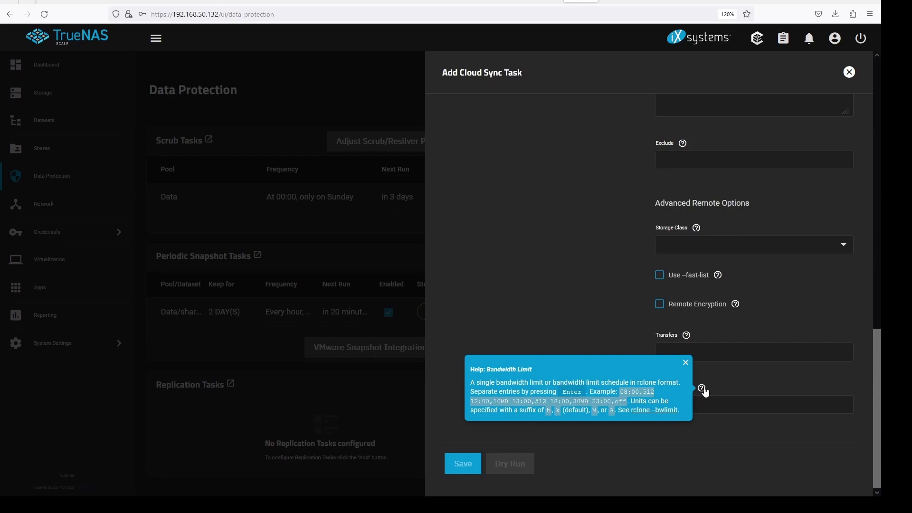
pyautogui.click(590, 433)
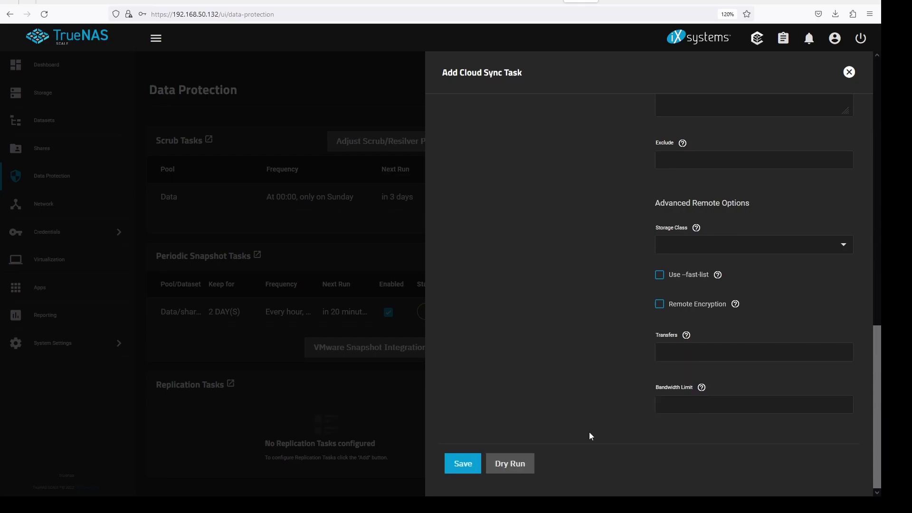
# Step: Save the iDrive sync task, run it now from Cloud Sync Tasks, and return to Data Protection
pyautogui.click(464, 464)
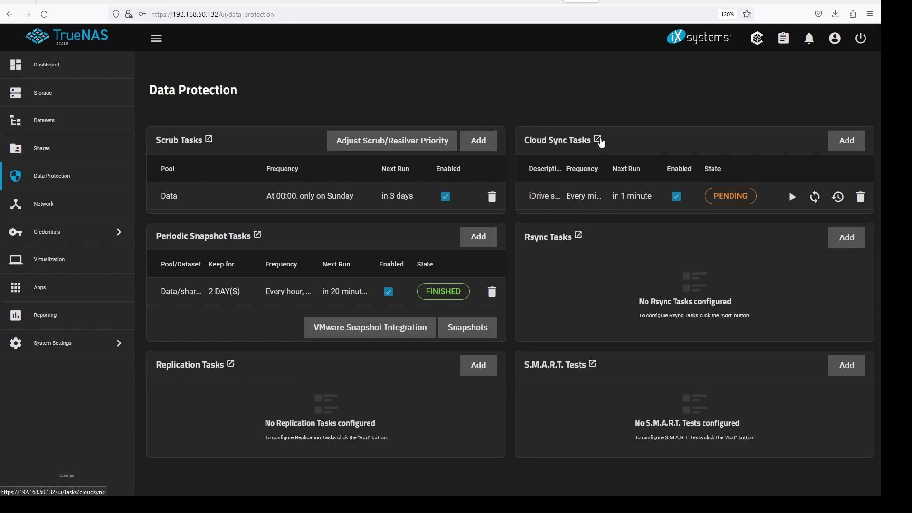
pyautogui.click(598, 140)
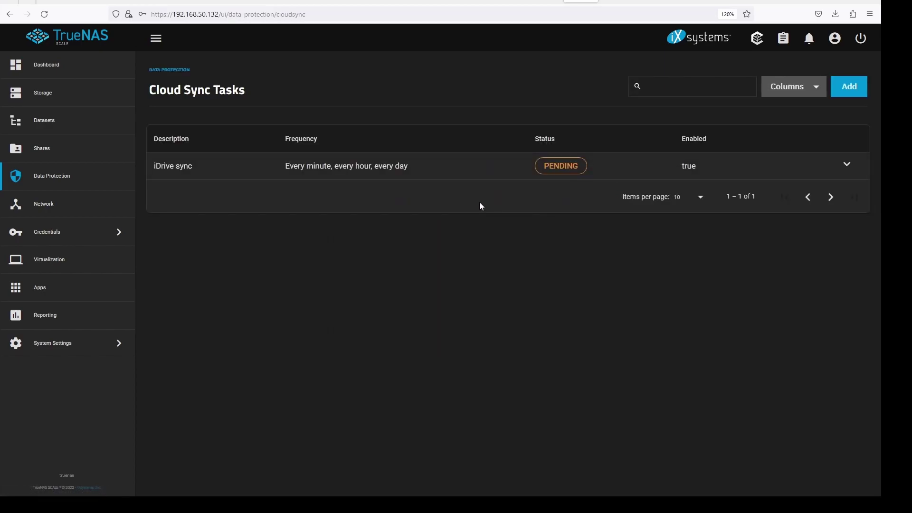
pyautogui.click(846, 167)
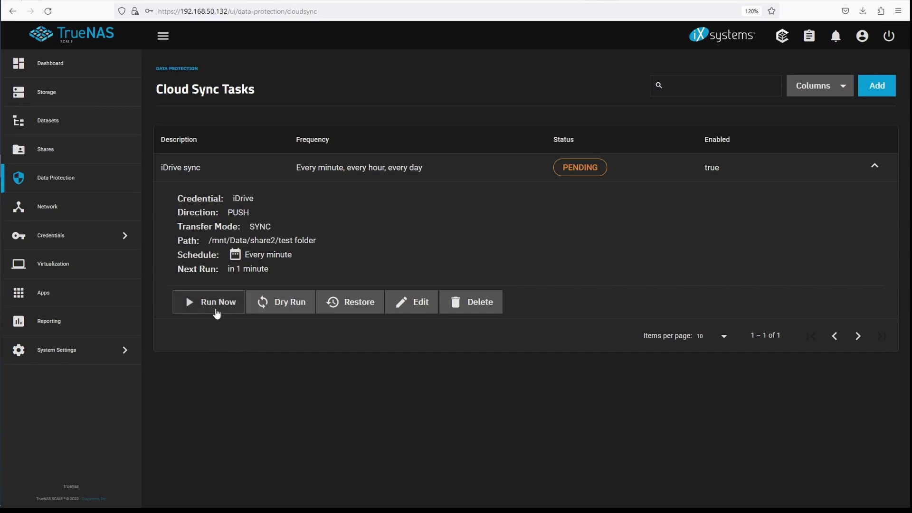
pyautogui.click(216, 309)
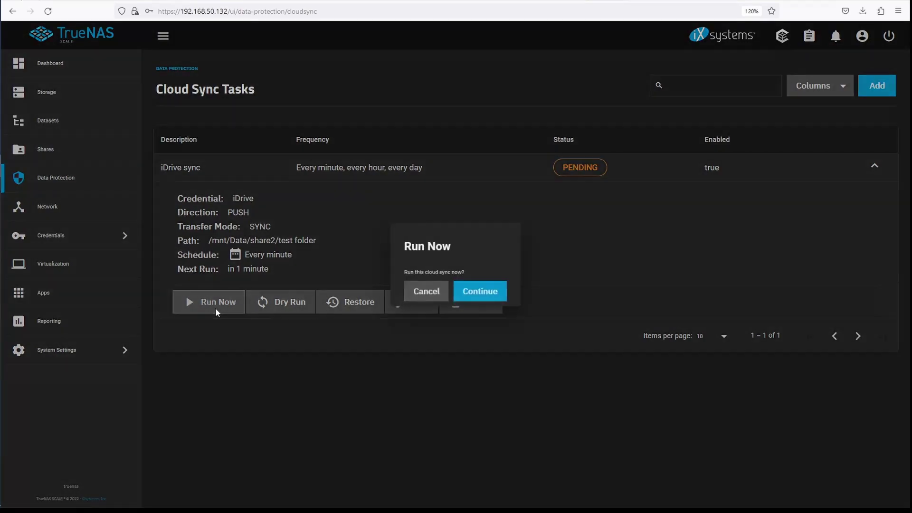
pyautogui.click(485, 294)
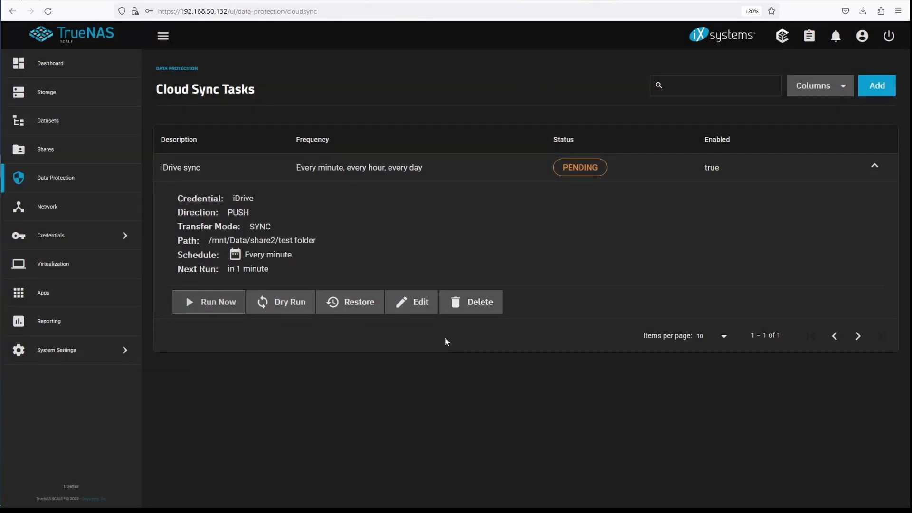
pyautogui.hotkey('alt', 'Left')
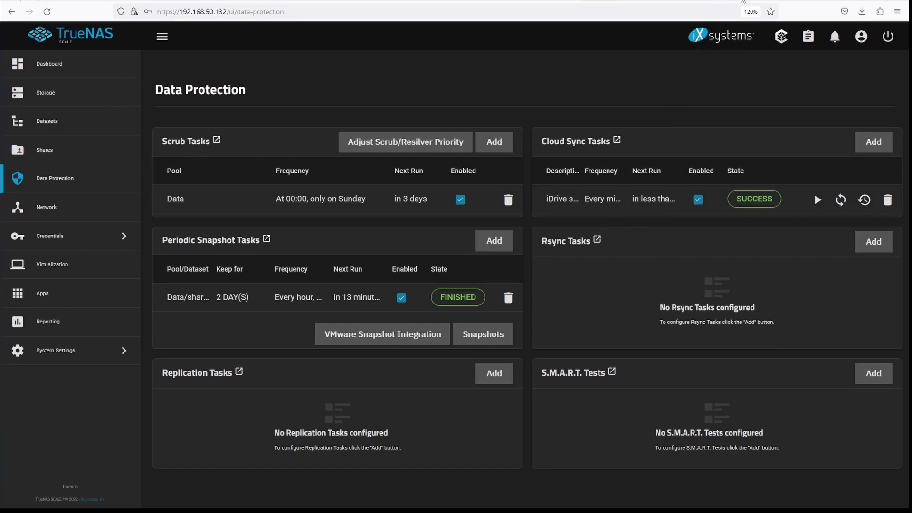
# Step: Browse the truenas bucket's files in iDrive e2, then open the TrueNAS Datasets page
pyautogui.click(743, 1)
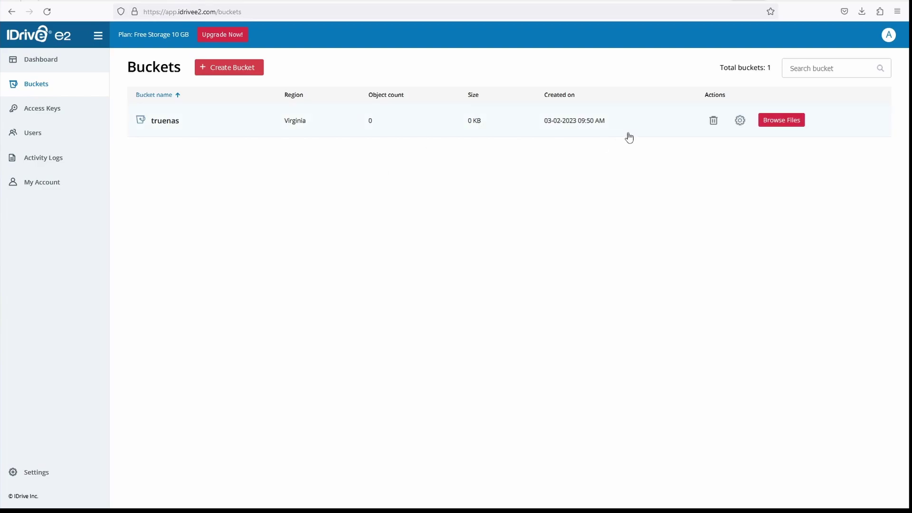
pyautogui.click(775, 122)
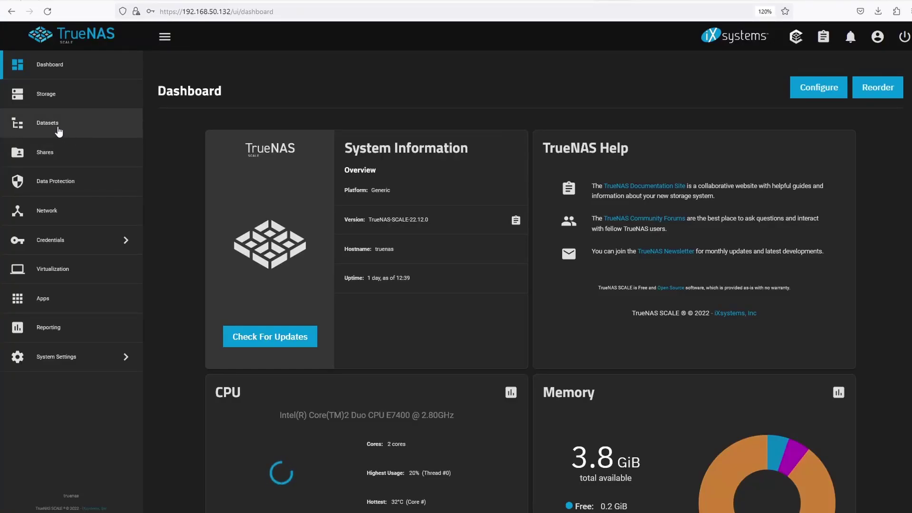
pyautogui.click(57, 130)
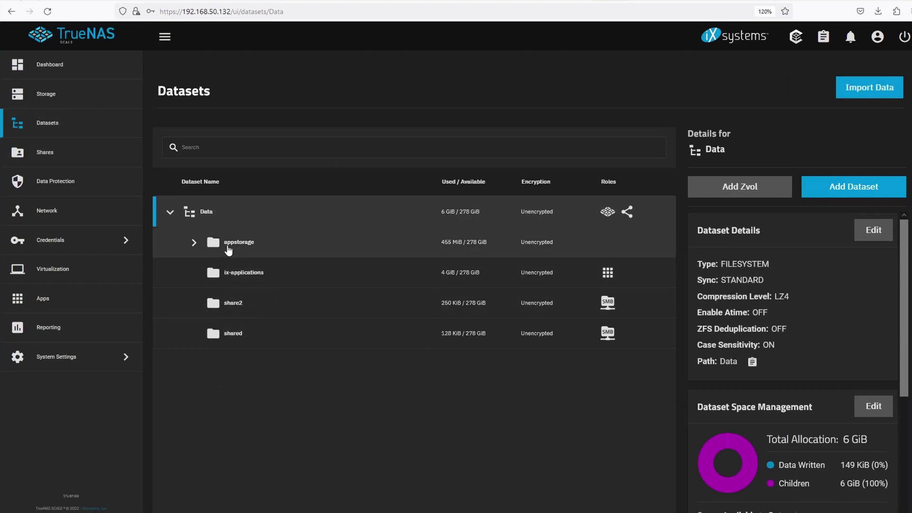
# Step: Expand appstorage to check its datasets, then add a new Cloud Sync Task
pyautogui.click(194, 243)
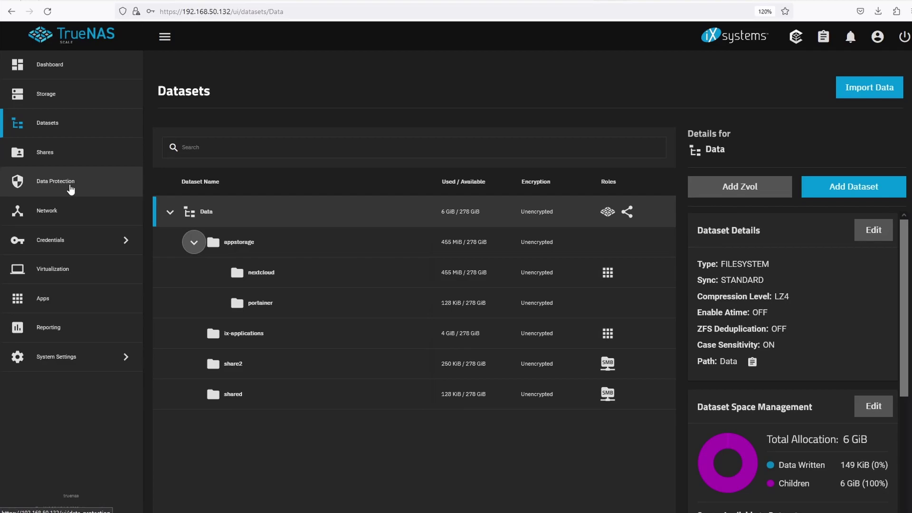
pyautogui.click(71, 188)
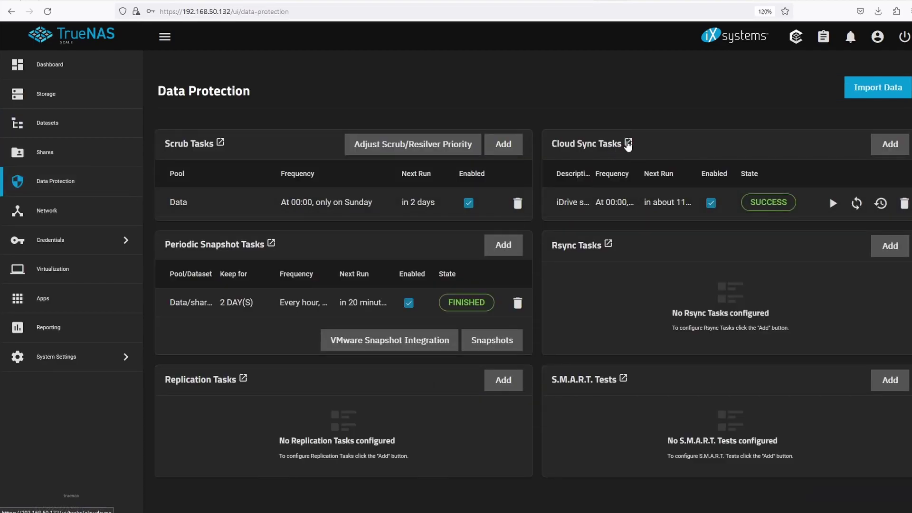
pyautogui.click(628, 143)
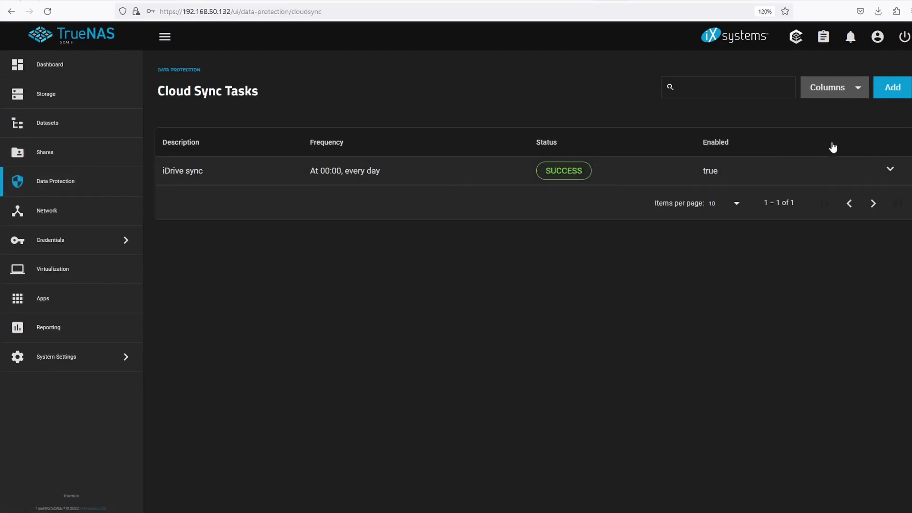
pyautogui.click(891, 88)
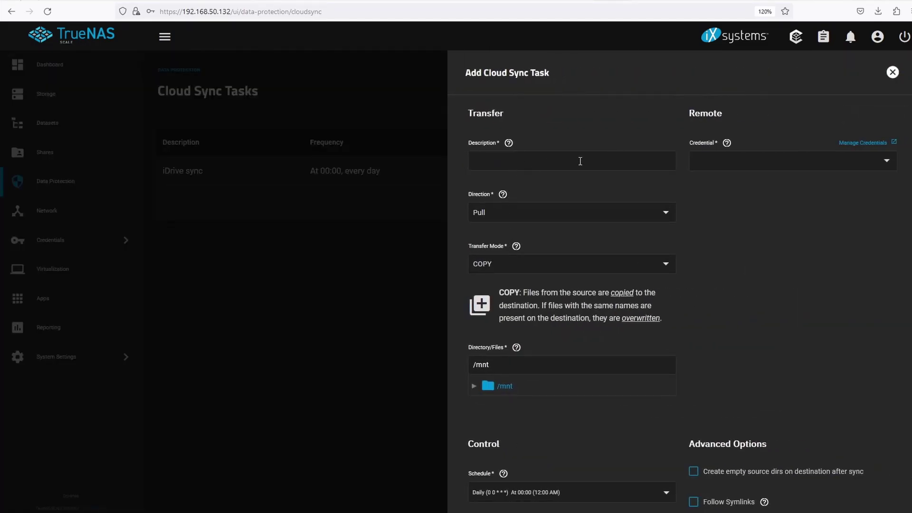
# Step: Describe the task as appdata with iDrive (S3) credential, Push direction and truenas bucket
pyautogui.click(580, 161)
pyautogui.write('appdata')
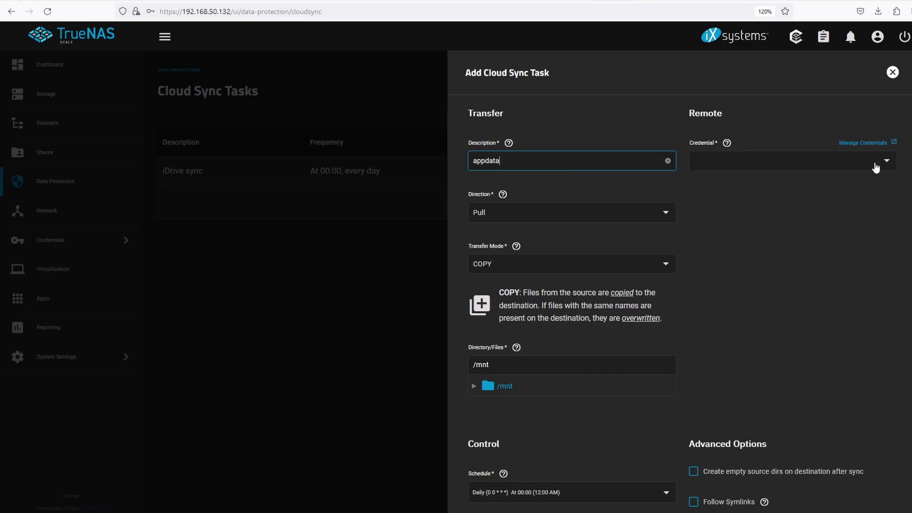
pyautogui.click(891, 162)
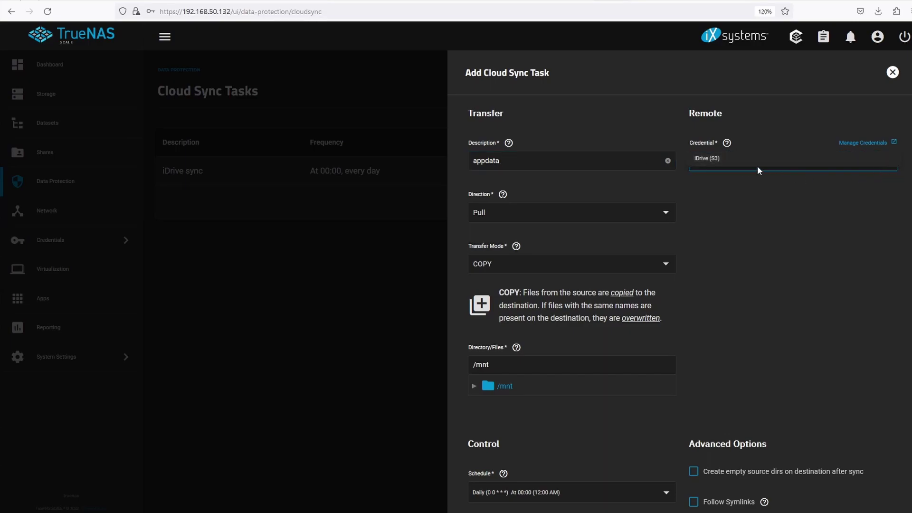
pyautogui.click(717, 161)
pyautogui.click(669, 217)
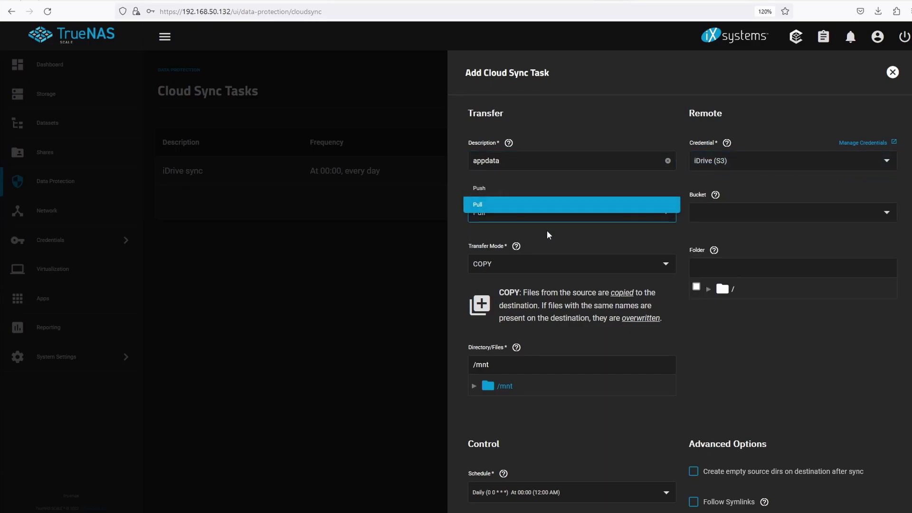
pyautogui.click(489, 188)
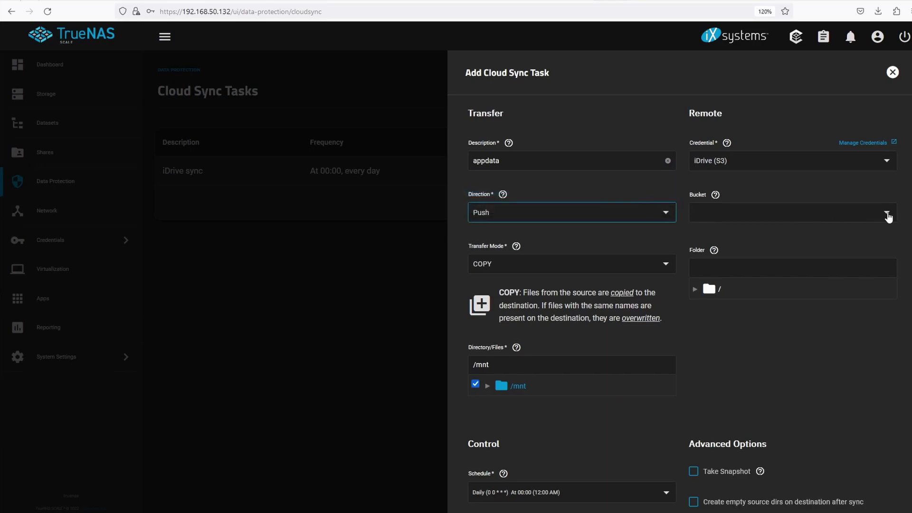
pyautogui.click(886, 212)
pyautogui.click(707, 228)
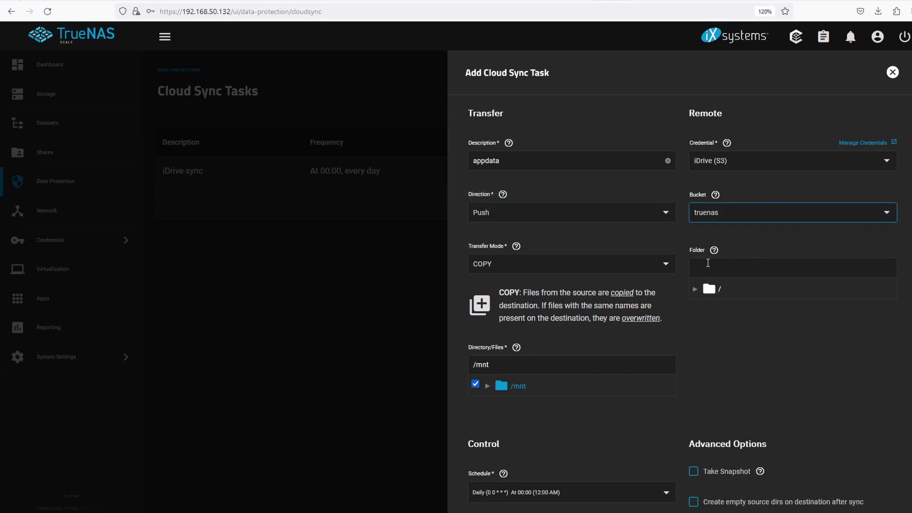
# Step: Set SYNC transfer mode and select only /mnt/Data/appstorage as the source
pyautogui.click(665, 265)
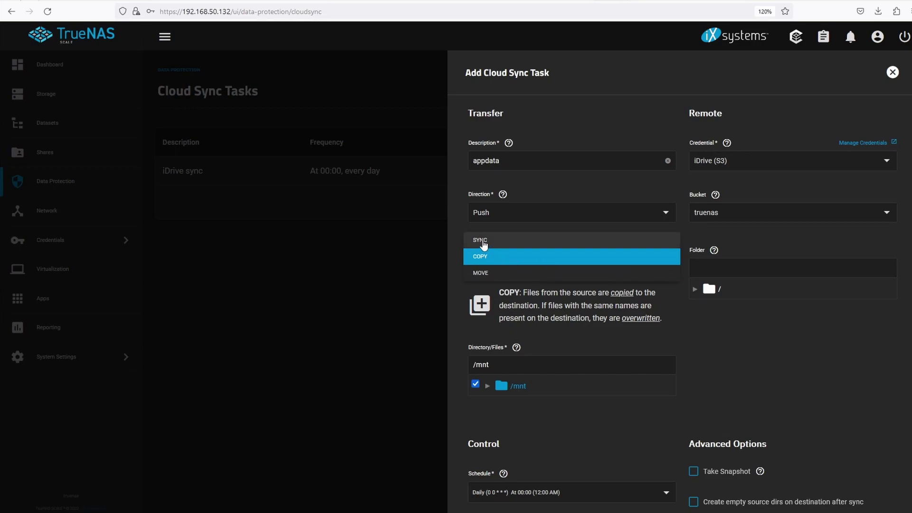
pyautogui.click(484, 241)
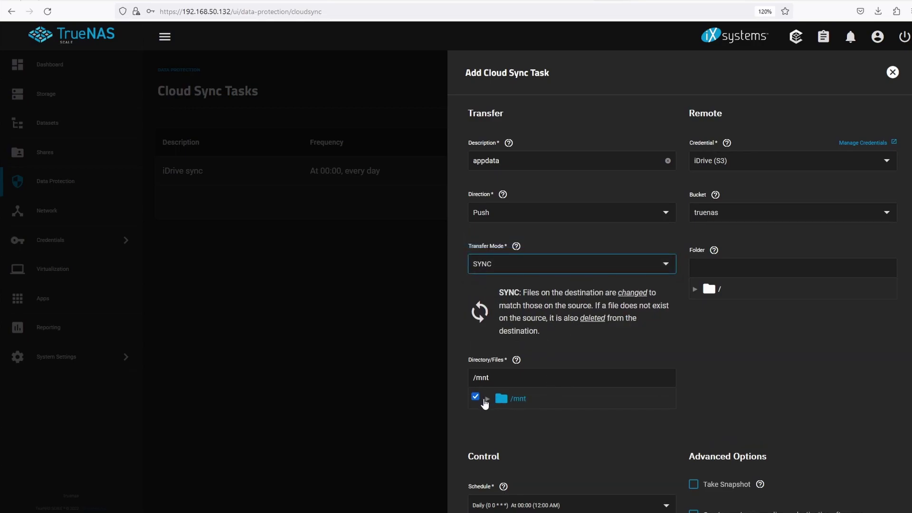
pyautogui.click(486, 399)
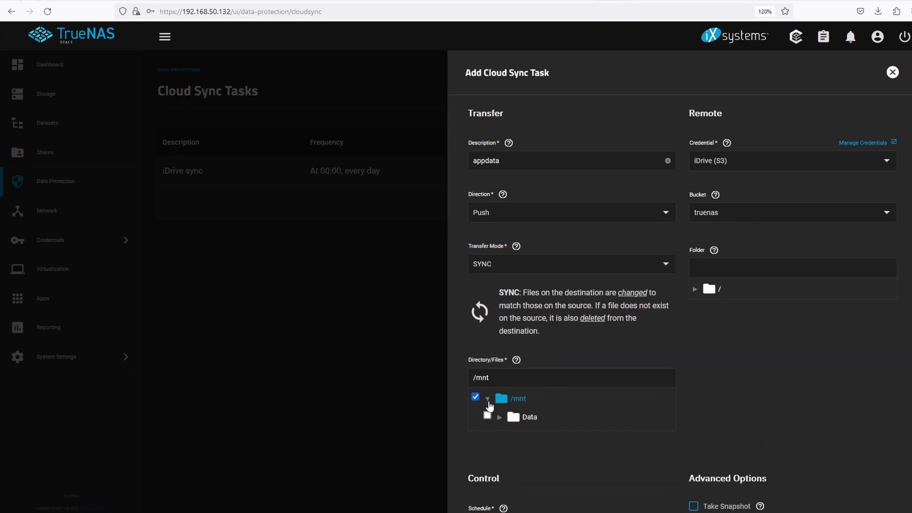
pyautogui.click(500, 419)
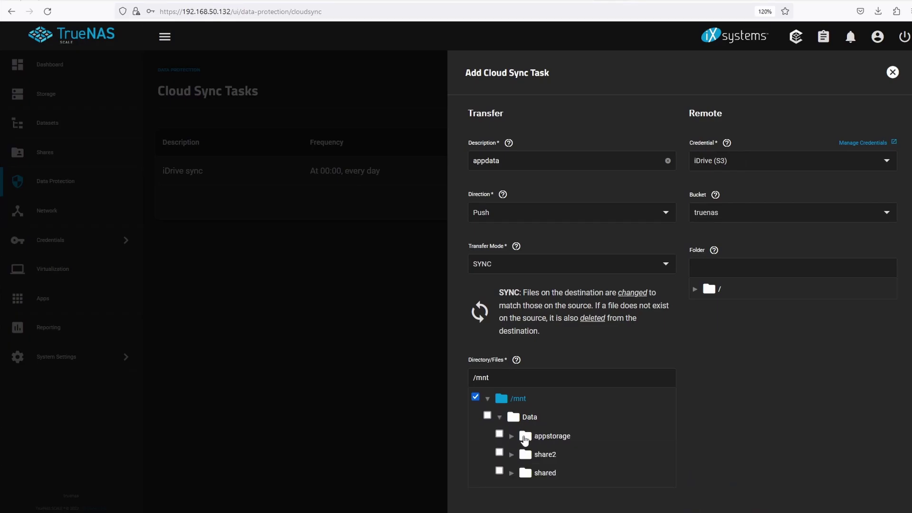
pyautogui.click(525, 438)
pyautogui.click(475, 397)
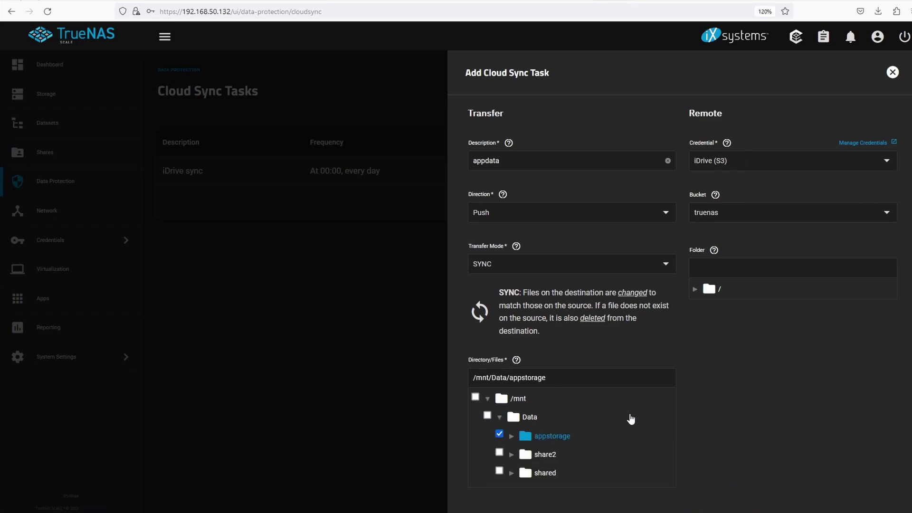
pyautogui.scroll(-4, 732, 420)
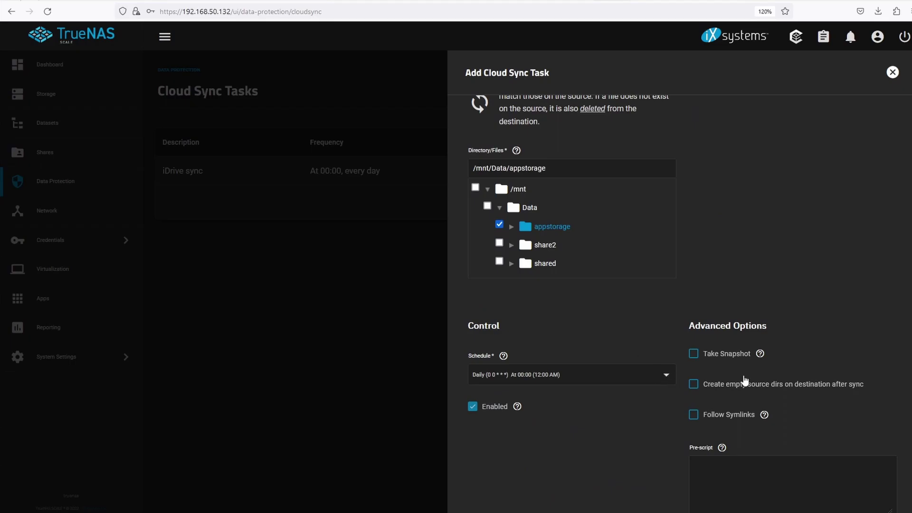
# Step: Turn on Take Snapshot for the appdata task
pyautogui.click(694, 354)
pyautogui.scroll(-5, 866, 328)
pyautogui.scroll(-5, 853, 331)
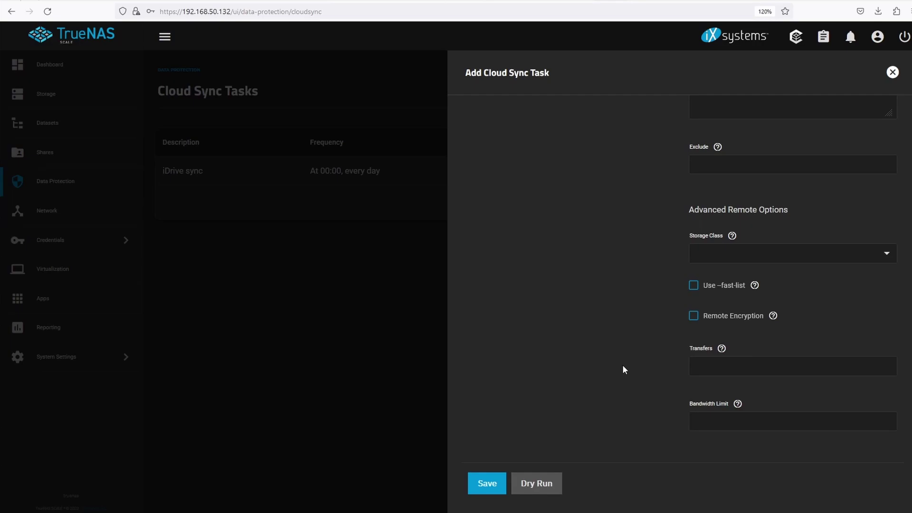
pyautogui.scroll(2, 624, 369)
pyautogui.scroll(-2, 637, 365)
# Step: Enable remote encryption and enter the encryption password, moving on to the salt field
pyautogui.click(693, 317)
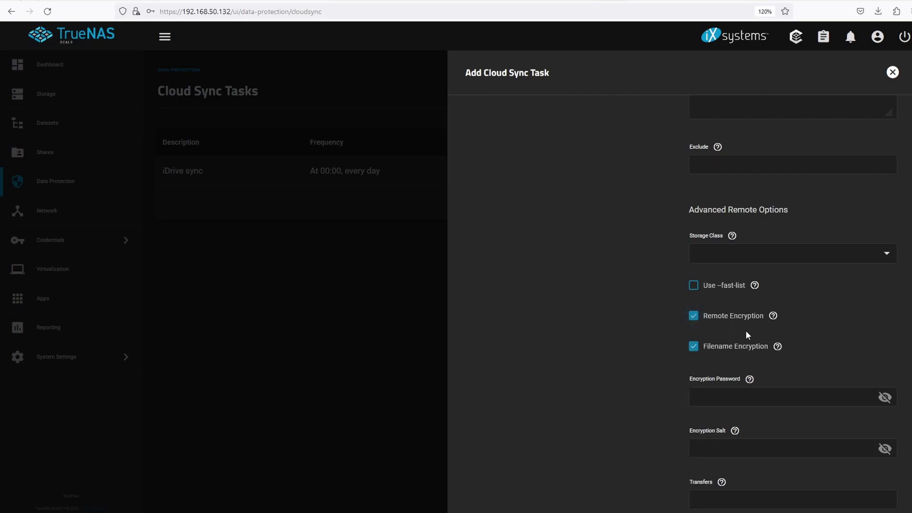
pyautogui.scroll(-3, 827, 332)
pyautogui.click(735, 263)
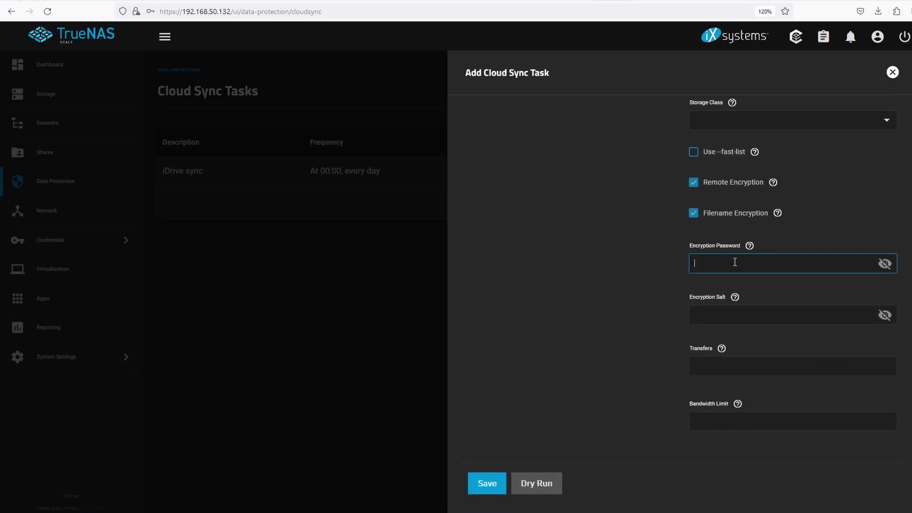
pyautogui.write('••••••••••••')
pyautogui.click(735, 313)
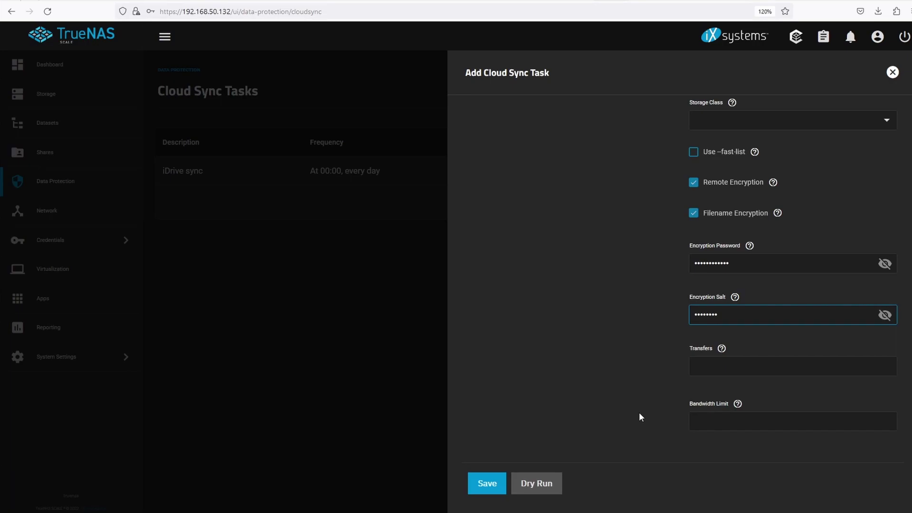
# Step: Attempt to save, dismiss the validation errors, and turn Take Snapshot off
pyautogui.click(486, 492)
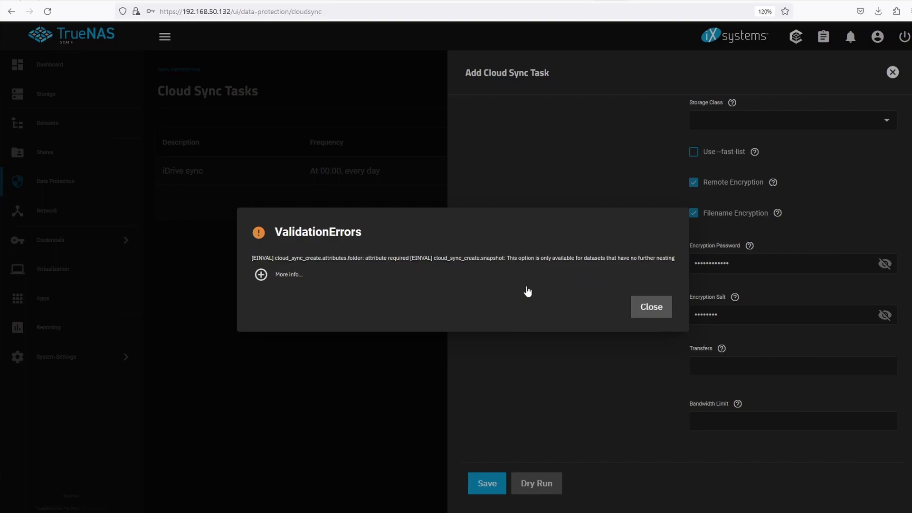
pyautogui.click(654, 312)
pyautogui.scroll(10, 649, 264)
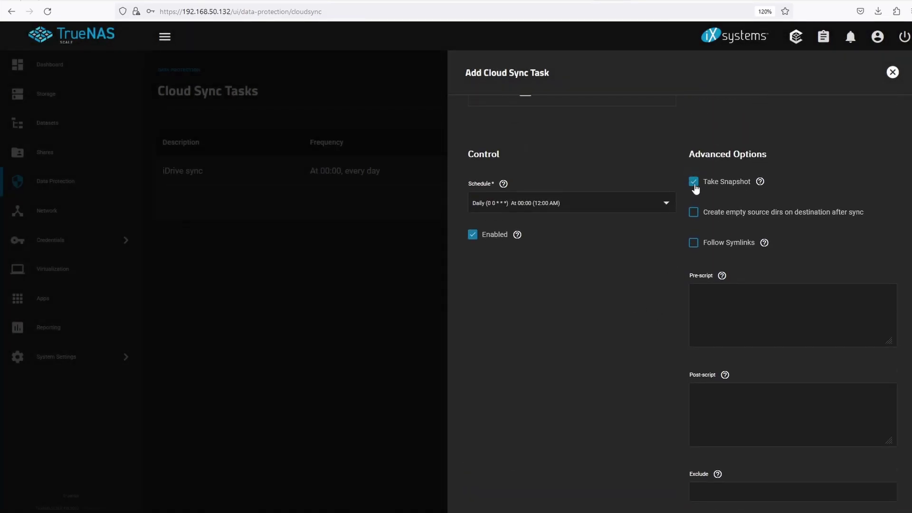
pyautogui.click(694, 181)
pyautogui.scroll(-5, 789, 318)
pyautogui.scroll(-4, 788, 322)
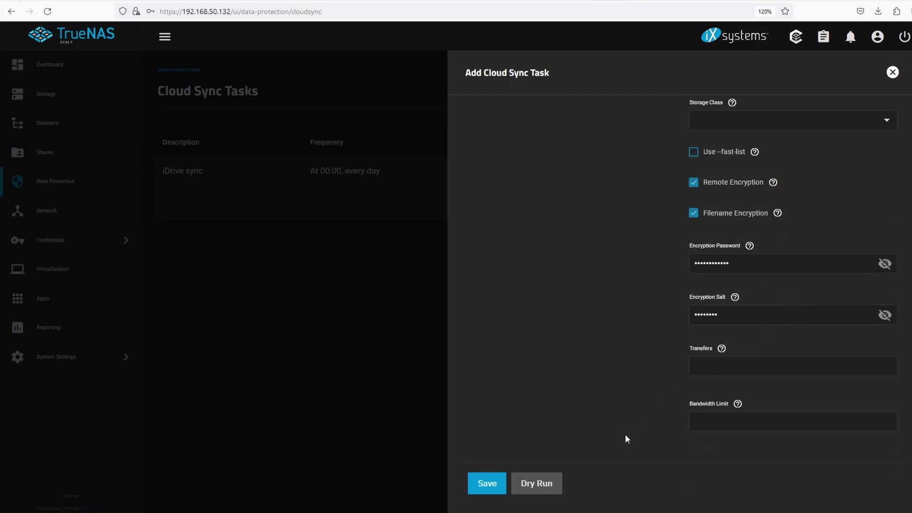
# Step: After the folder-required error, set the remote folder to / and save the appdata task
pyautogui.click(488, 484)
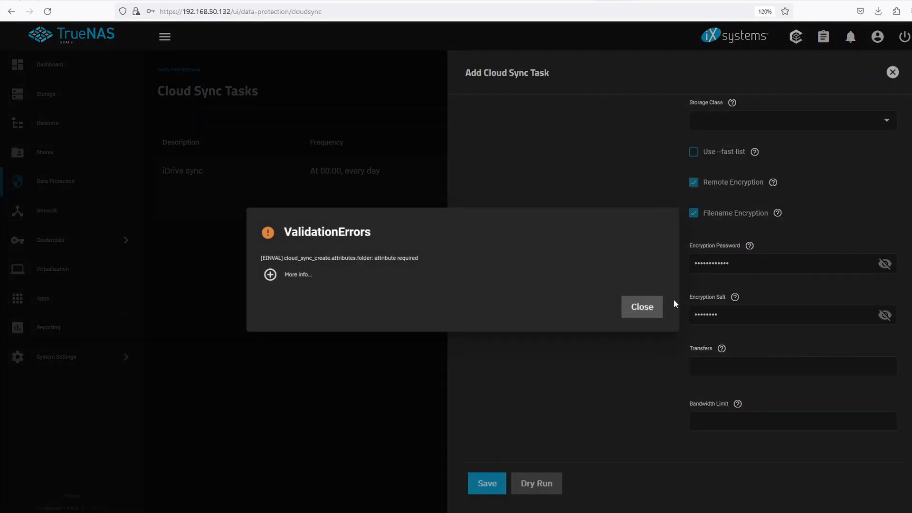
pyautogui.click(646, 307)
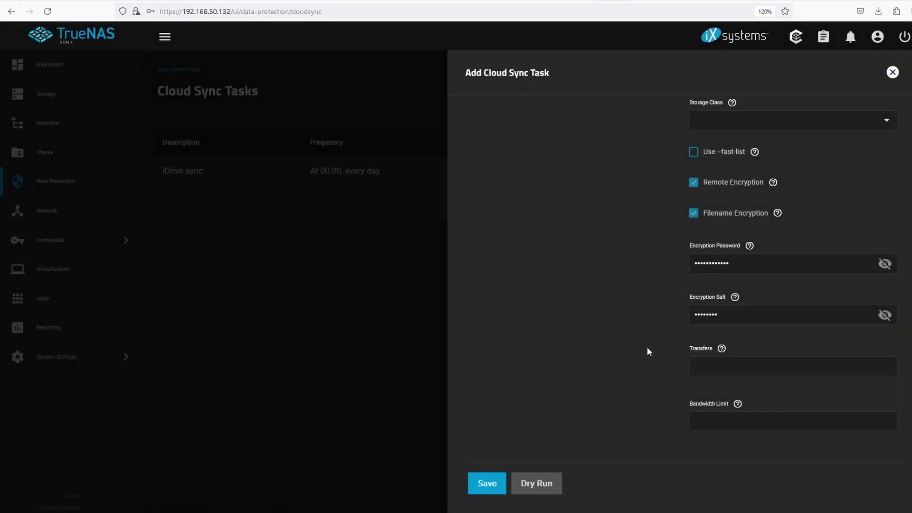
pyautogui.scroll(12, 647, 347)
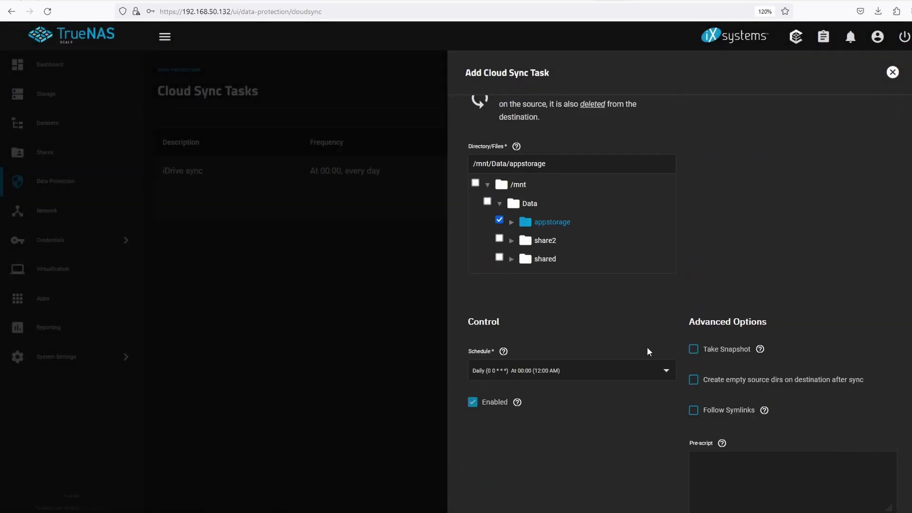
pyautogui.scroll(3, 647, 347)
pyautogui.scroll(1, 647, 349)
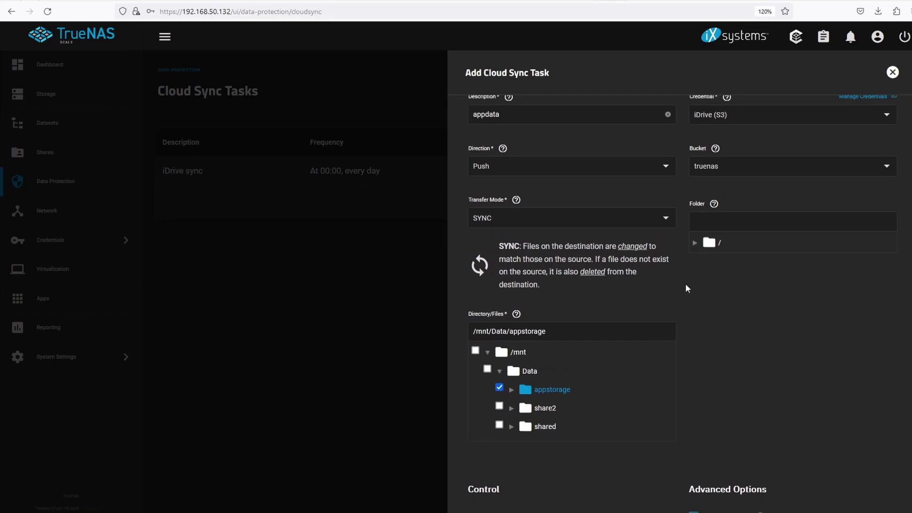
pyautogui.click(714, 244)
pyautogui.scroll(2, 696, 275)
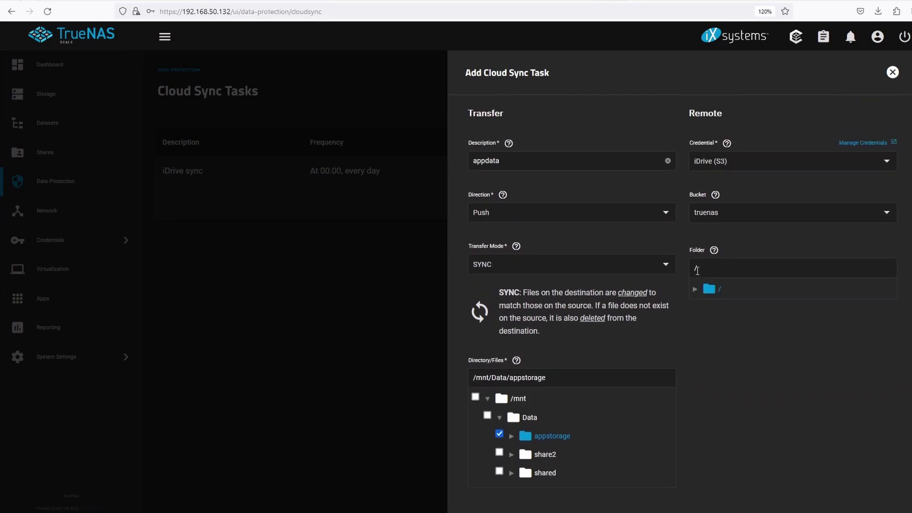
pyautogui.scroll(-10, 799, 408)
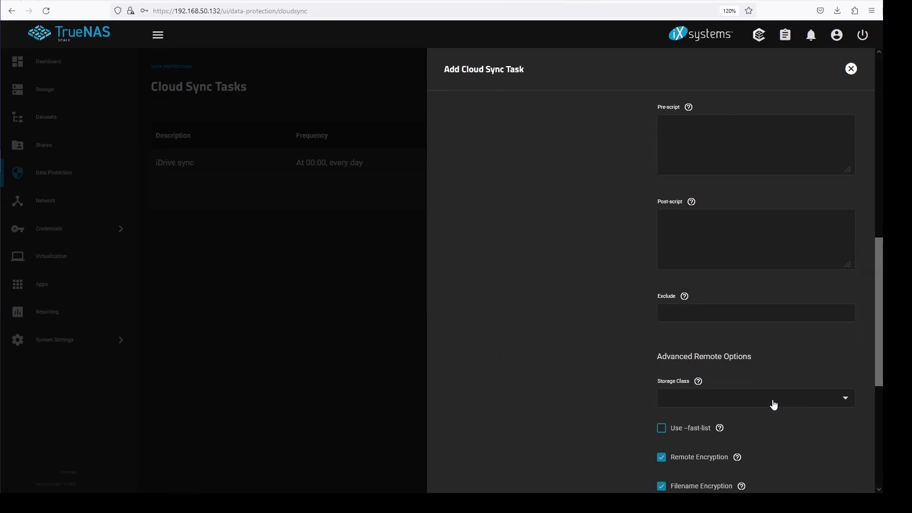
pyautogui.scroll(-5, 761, 409)
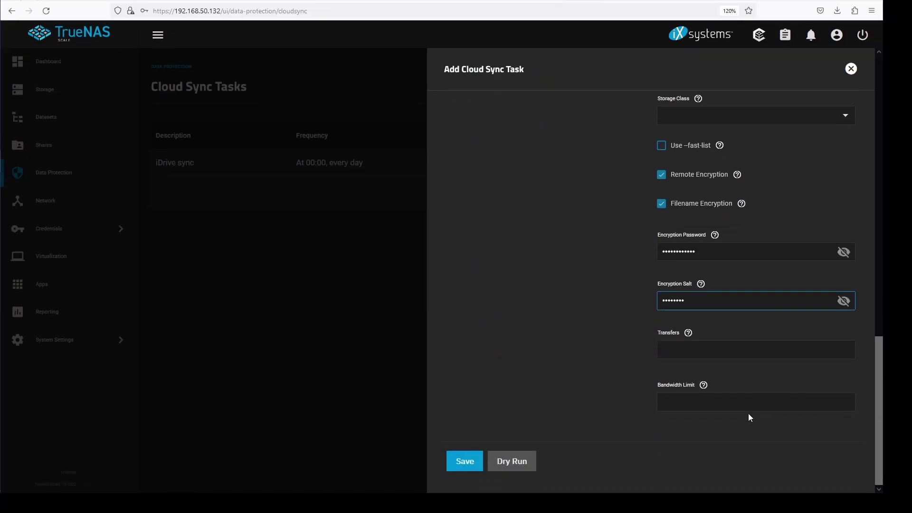
pyautogui.click(471, 461)
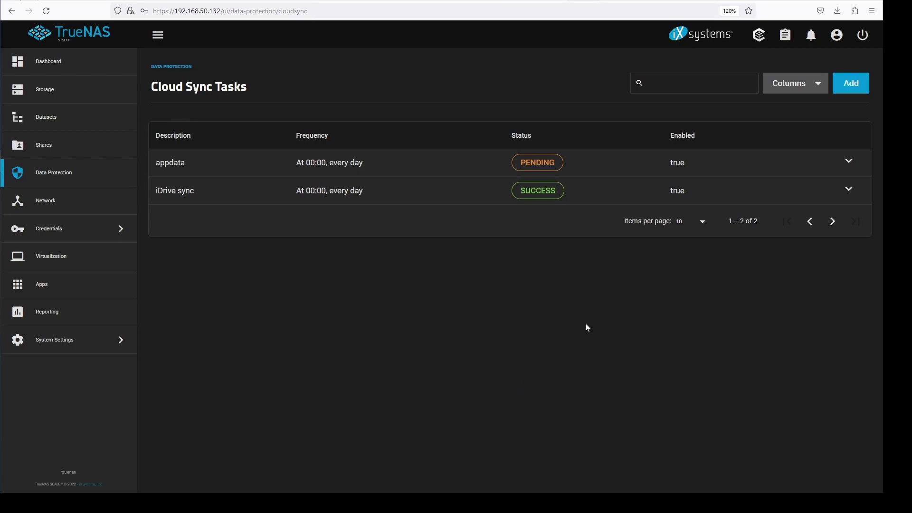
# Step: Start the appdata cloud sync task manually with Run Now and confirm it
pyautogui.click(849, 164)
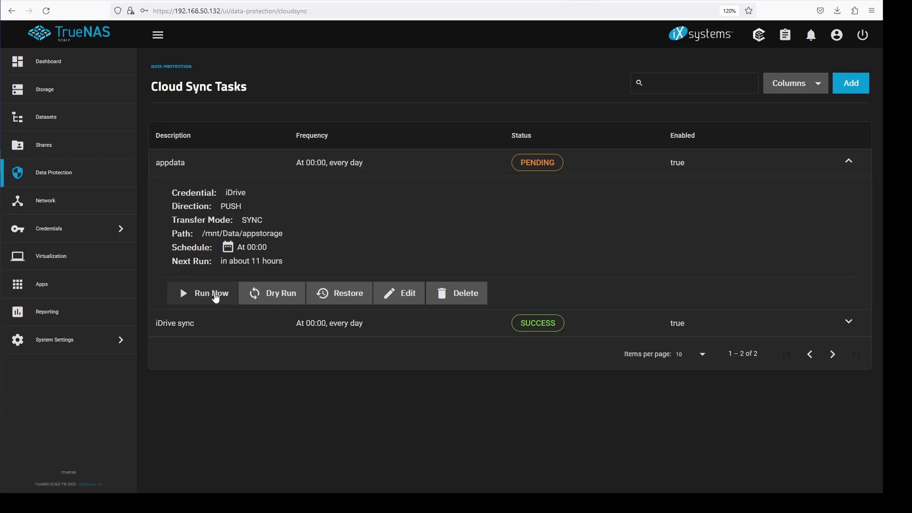
pyautogui.click(217, 293)
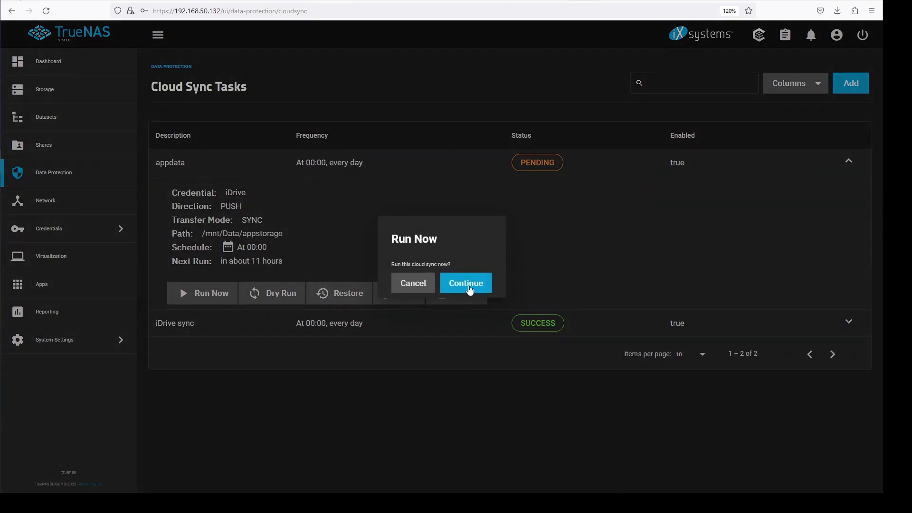
pyautogui.click(466, 283)
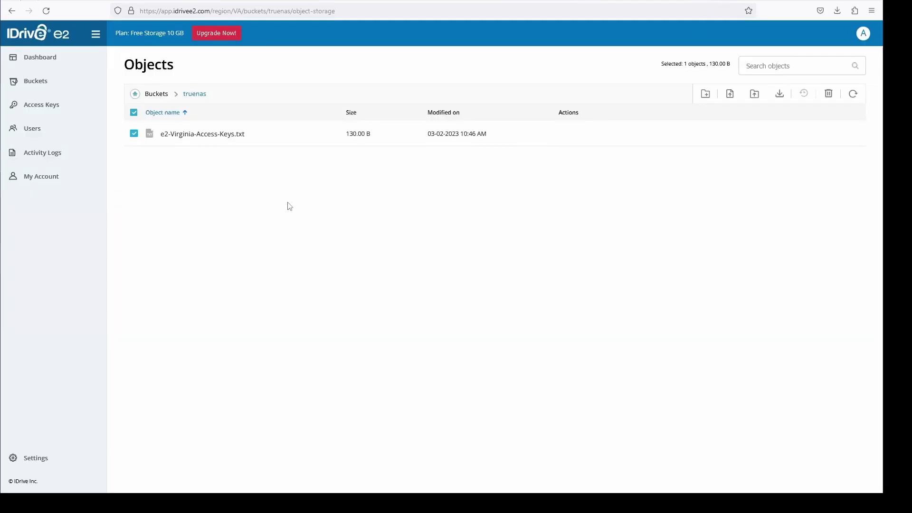
# Step: Review storage usage on the iDrive e2 Dashboard
pyautogui.click(52, 61)
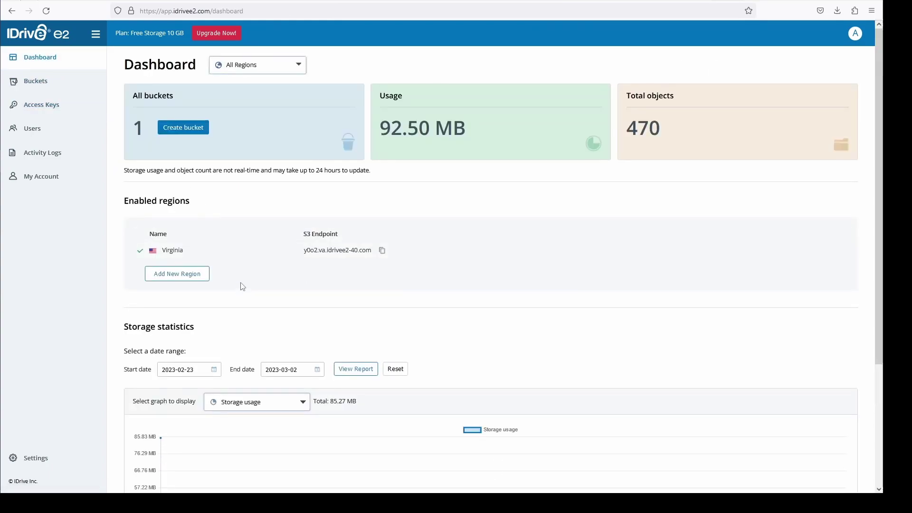
pyautogui.scroll(-3, 256, 314)
pyautogui.scroll(-1, 263, 326)
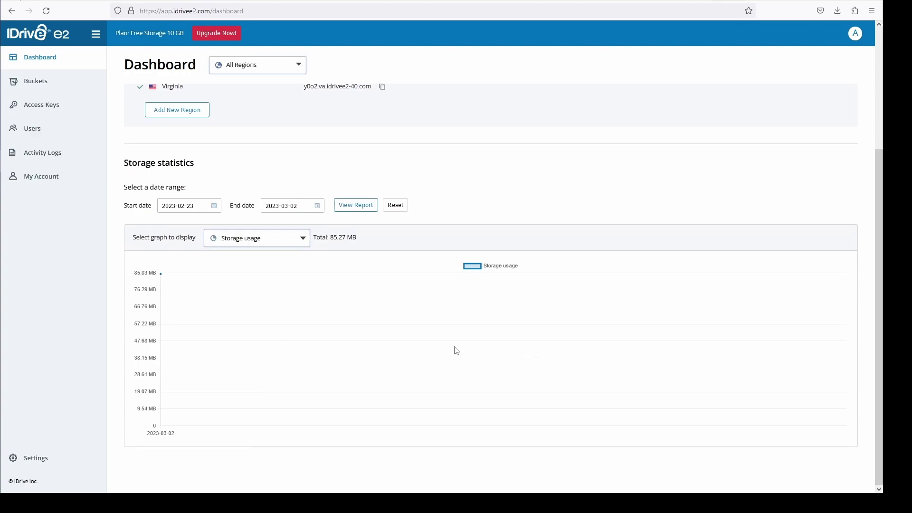
pyautogui.scroll(4, 310, 344)
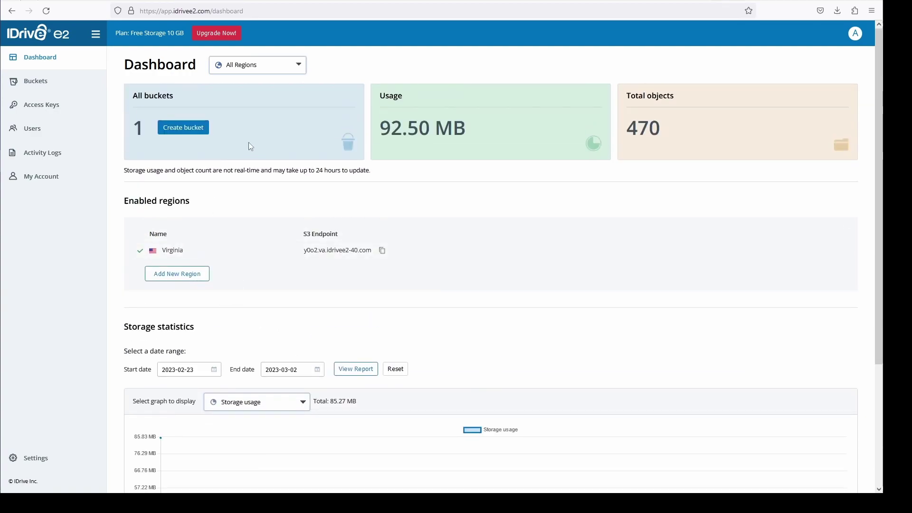
# Step: Browse the truenas bucket's new encrypted-name folder, then return to the bucket root
pyautogui.click(38, 81)
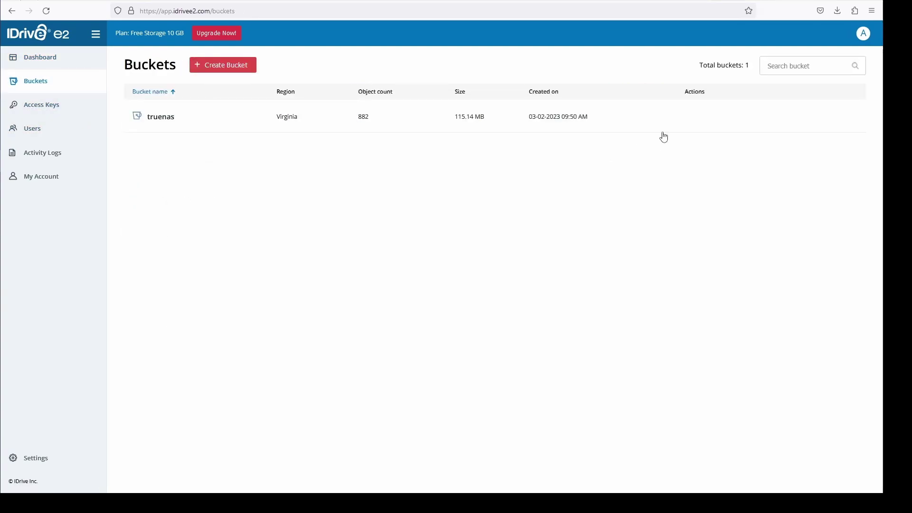
pyautogui.click(766, 119)
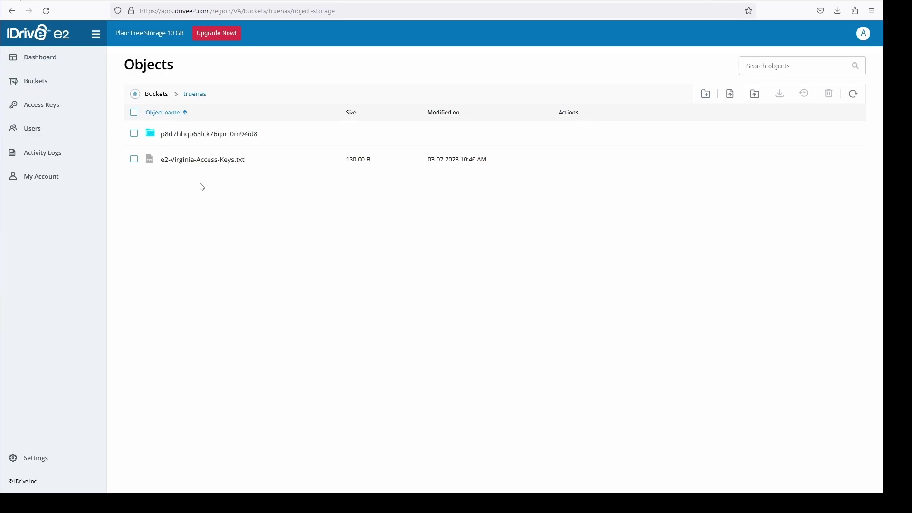
pyautogui.click(152, 137)
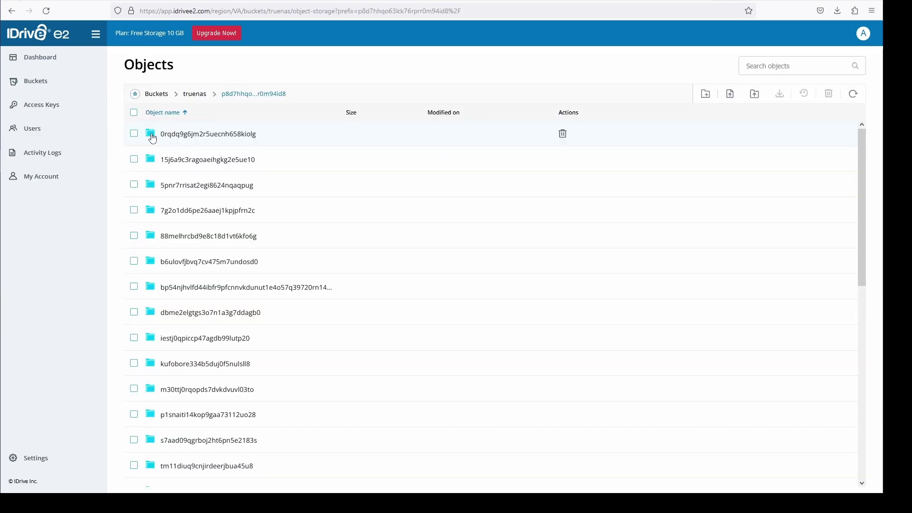
pyautogui.scroll(-10, 214, 237)
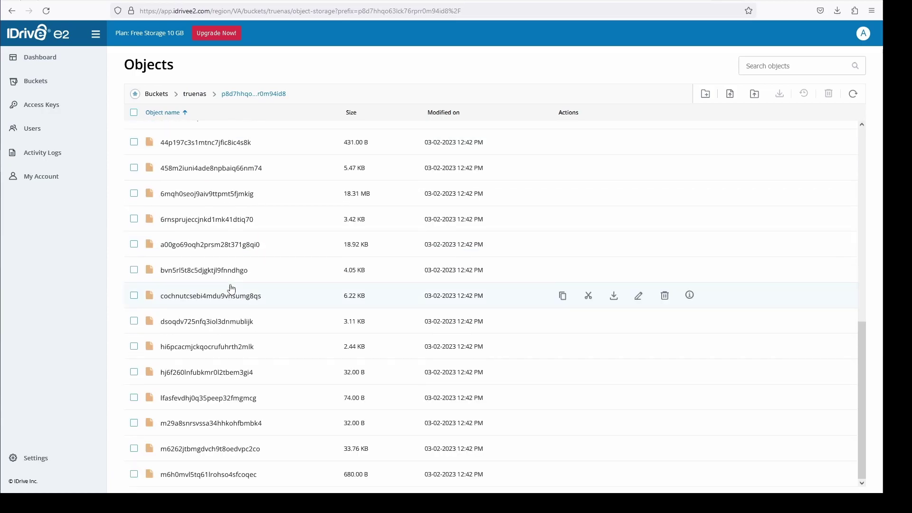
pyautogui.scroll(10, 224, 289)
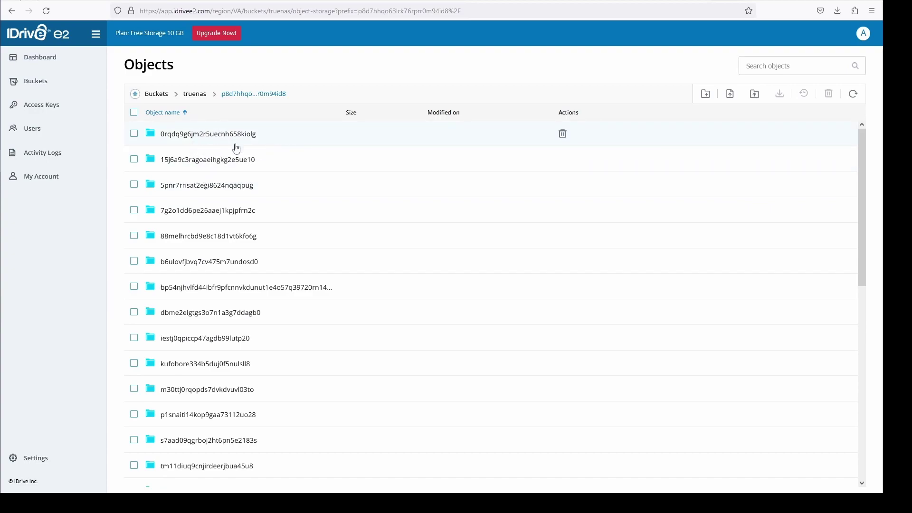
pyautogui.click(196, 95)
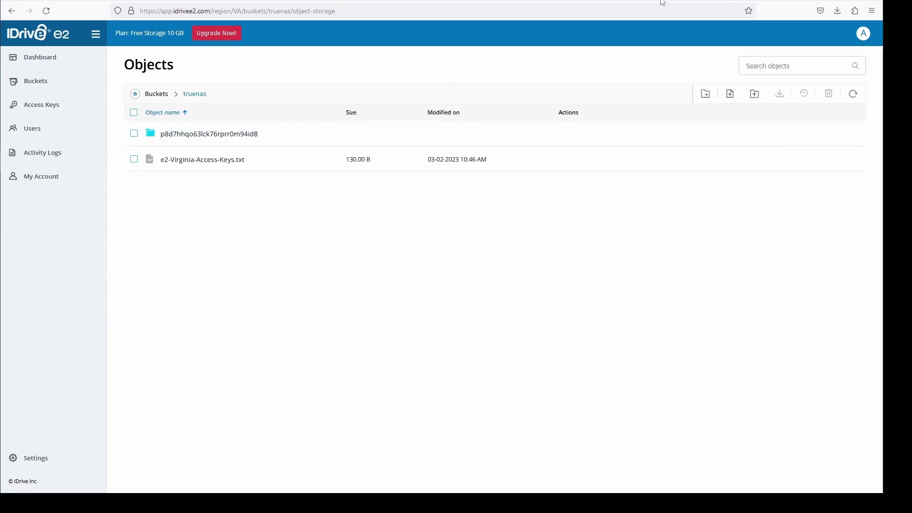
# Step: Back in TrueNAS, go from Datasets to the Data Protection overview
pyautogui.click(574, 1)
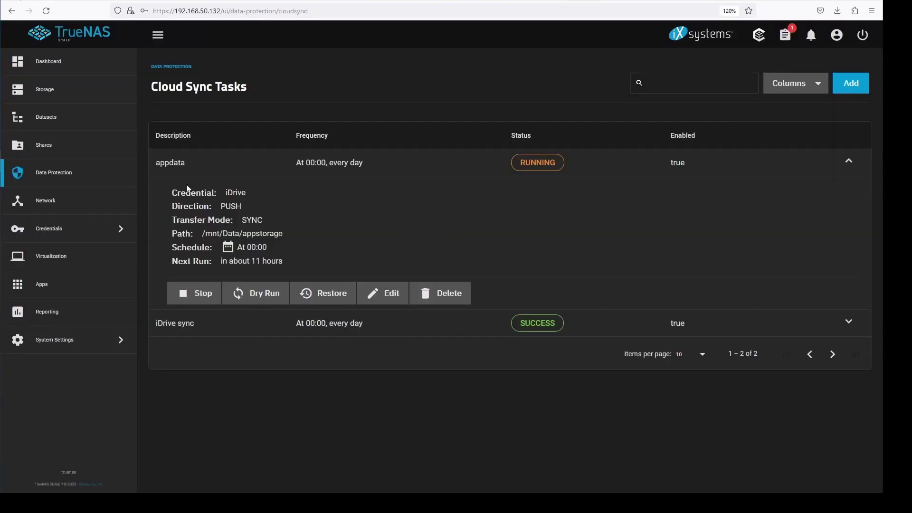
pyautogui.click(64, 122)
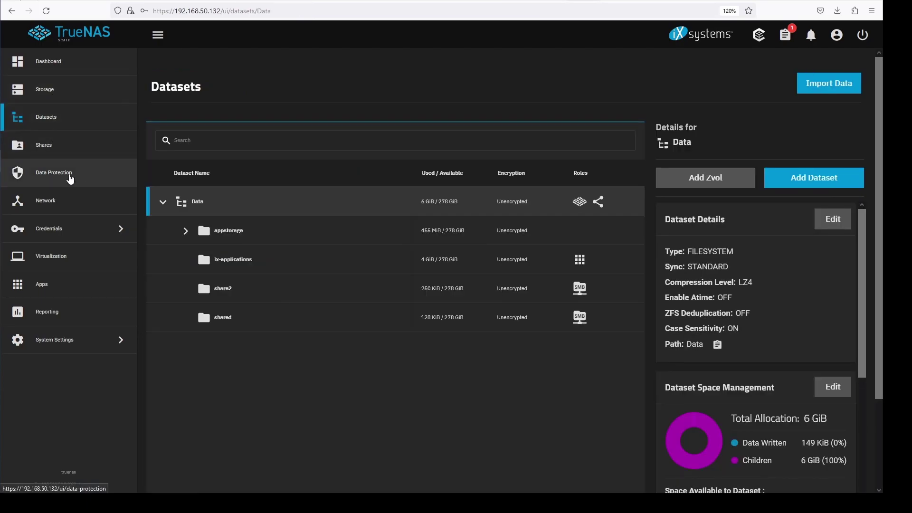
pyautogui.click(70, 176)
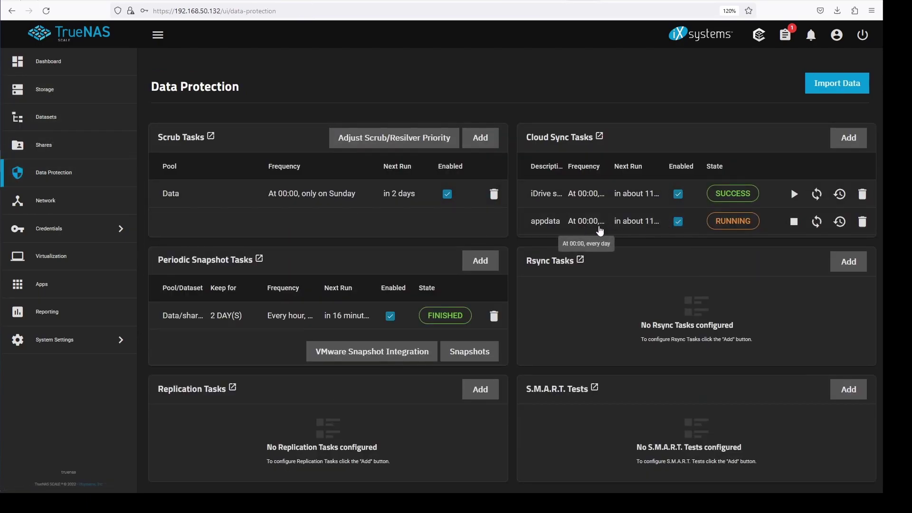